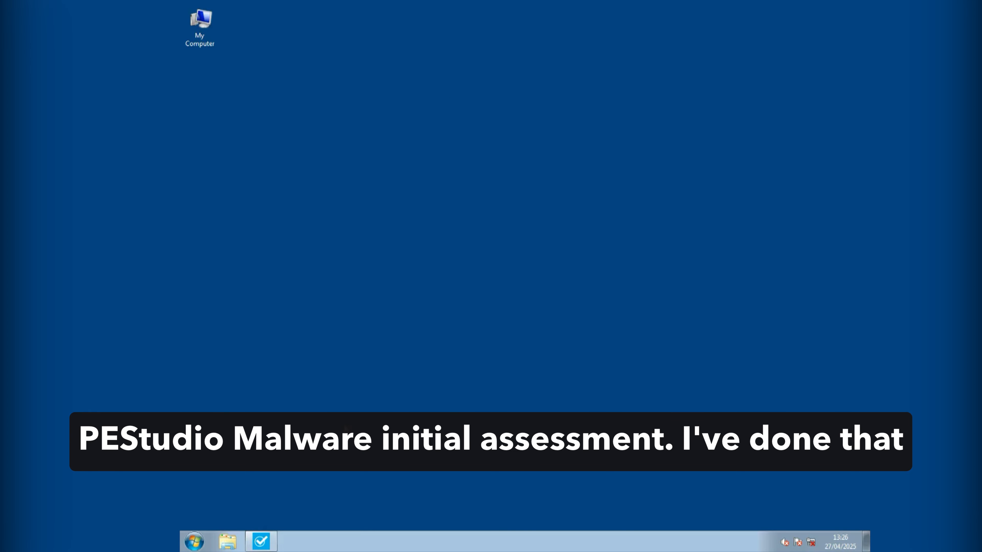
Step: Switch to pestudio and examine the size and file ratio of the PKZIP resource XIA among the executable's resources
{"action": "left_click", "coordinate": [267, 544]}
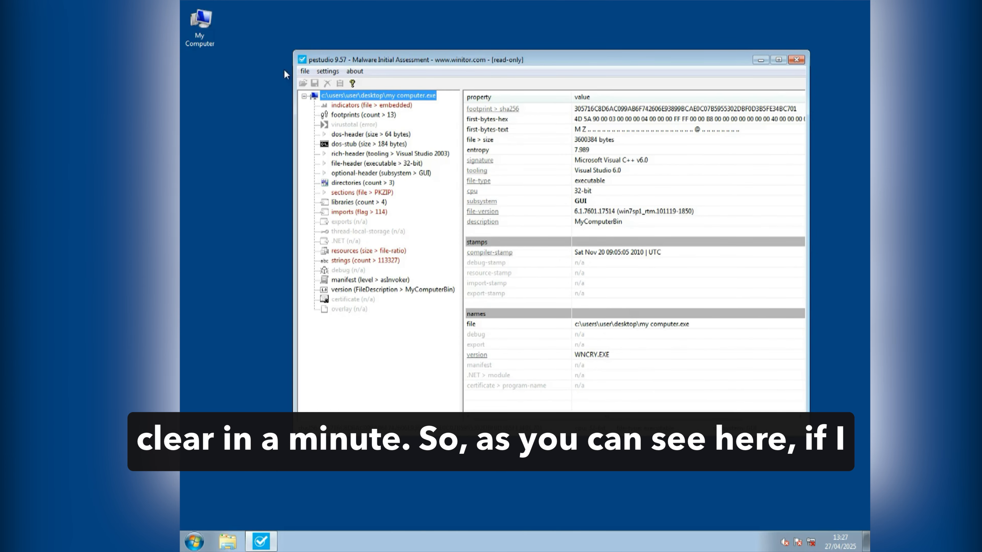
{"action": "left_click", "coordinate": [353, 252]}
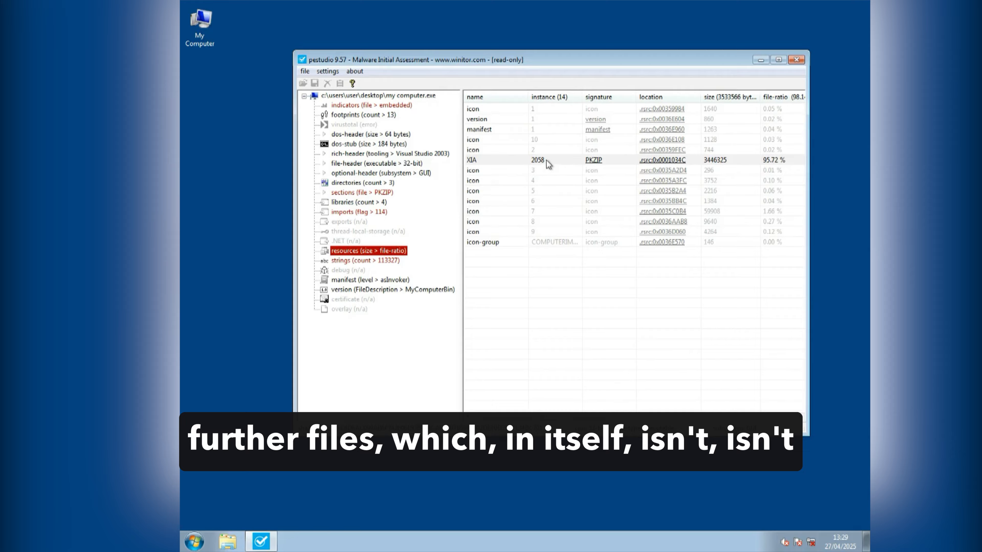
{"action": "left_click", "coordinate": [778, 163]}
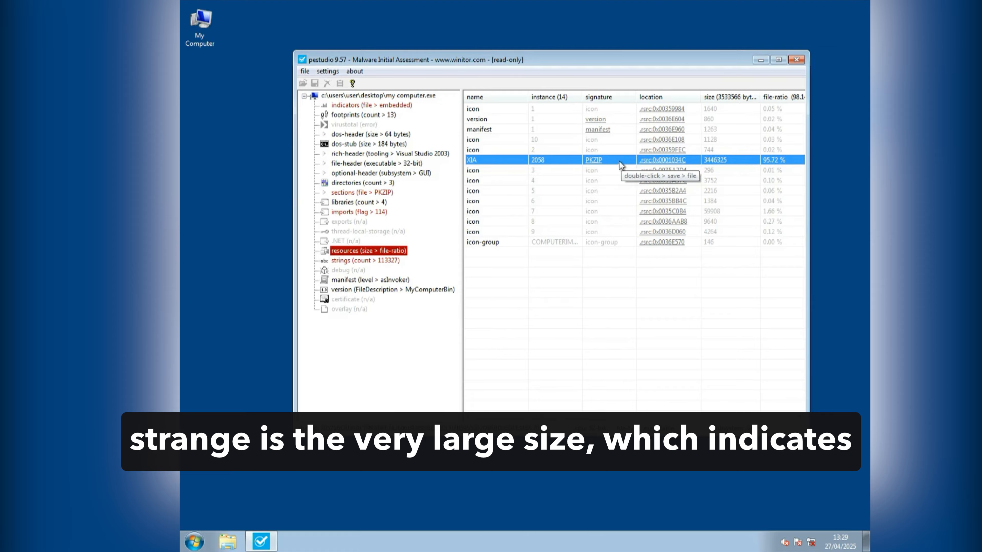
{"action": "left_click", "coordinate": [612, 111]}
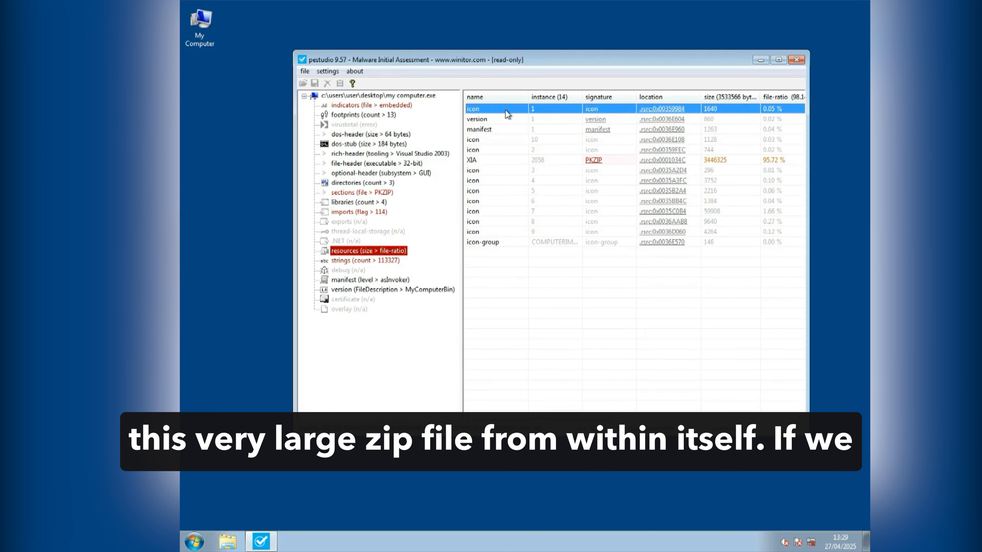
{"action": "left_click", "coordinate": [556, 160]}
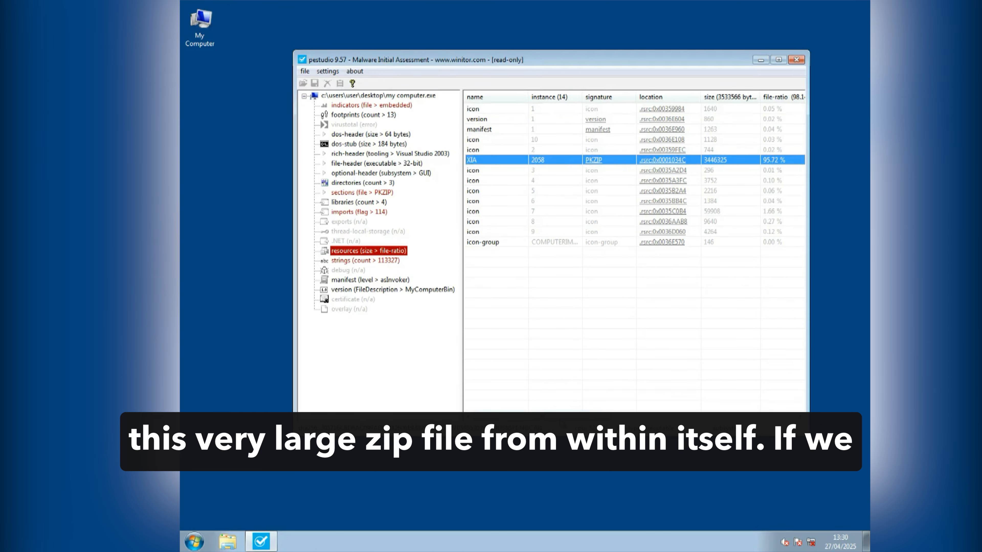
Step: Compare the entropy value of the PKZIP resource with the entropy of the other resources
{"action": "left_click_drag", "start_coordinate": [557, 416], "coordinate": [695, 416]}
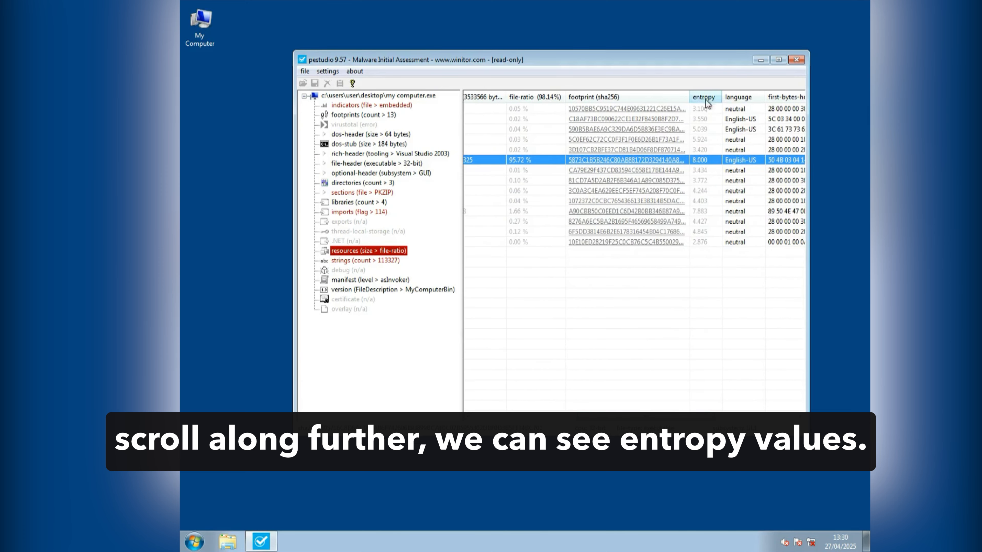
{"action": "left_click", "coordinate": [706, 108]}
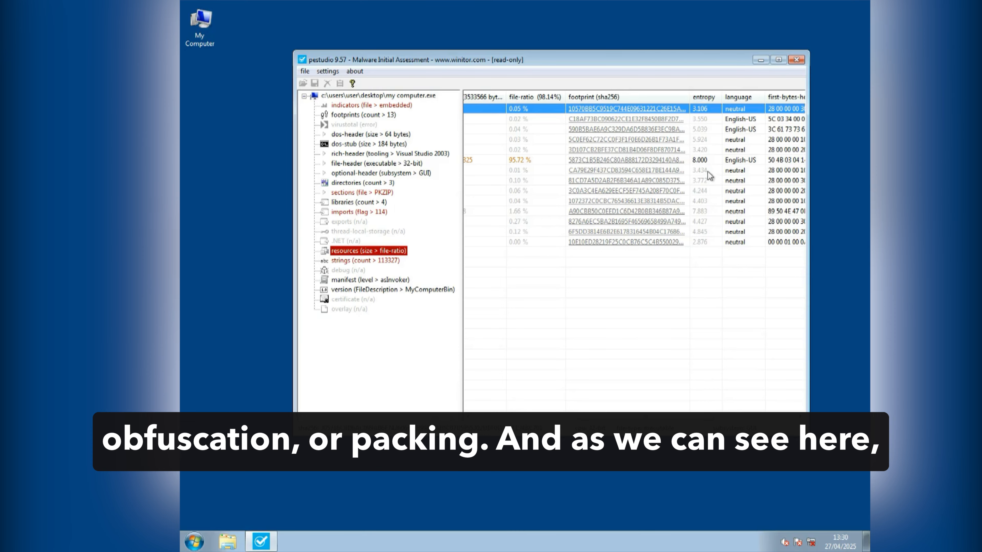
{"action": "left_click", "coordinate": [710, 159]}
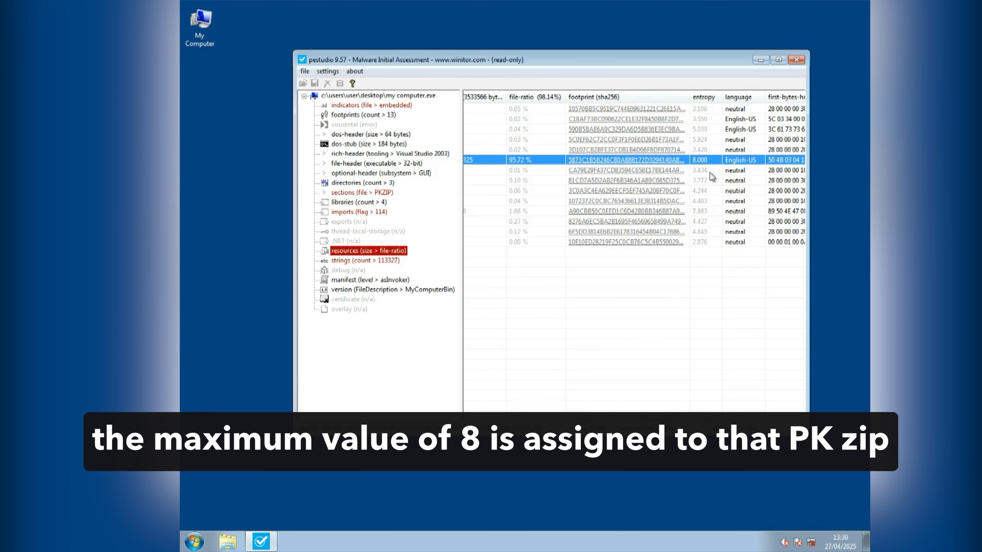
{"action": "left_click_drag", "start_coordinate": [658, 418], "coordinate": [554, 413]}
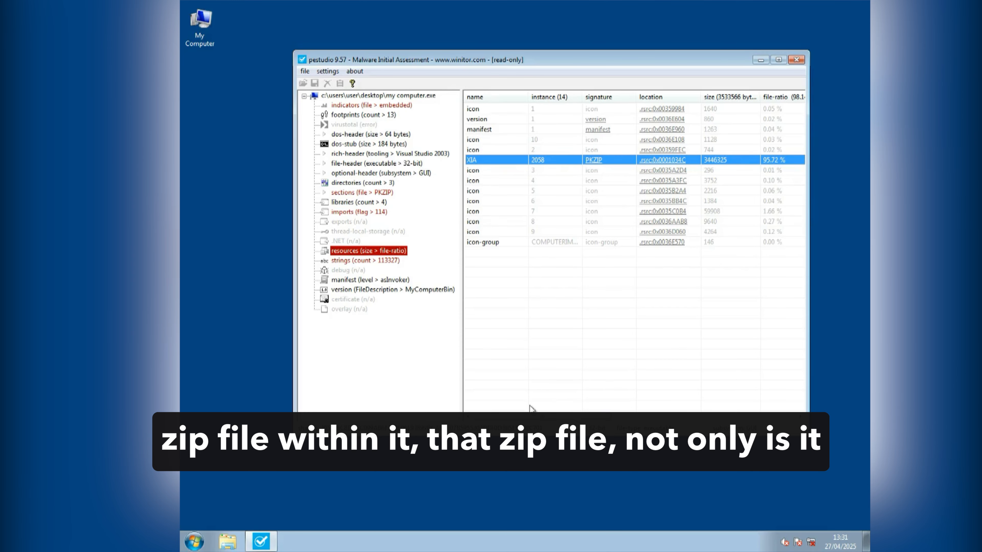
{"action": "left_click_drag", "start_coordinate": [532, 407], "coordinate": [675, 409]}
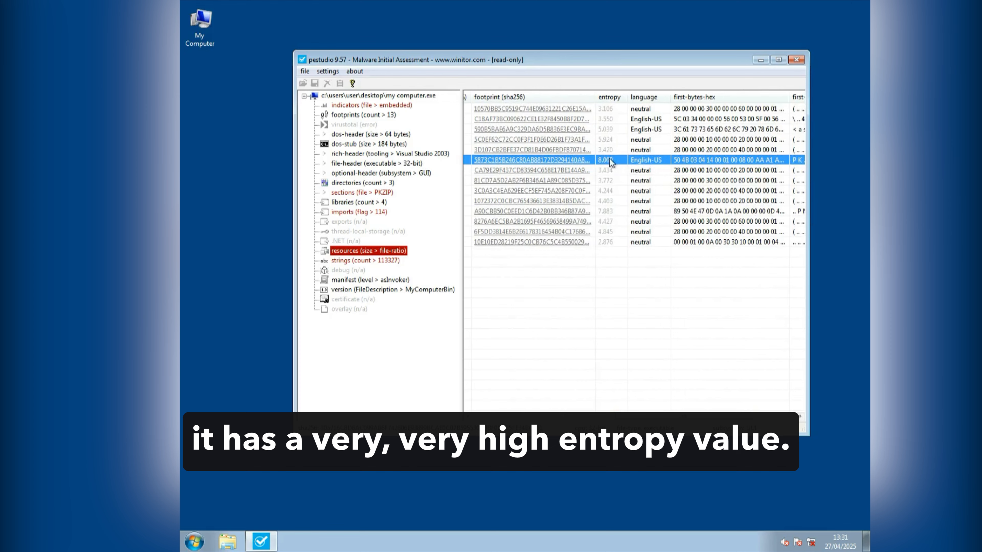
{"action": "left_click_drag", "start_coordinate": [681, 406], "coordinate": [715, 407]}
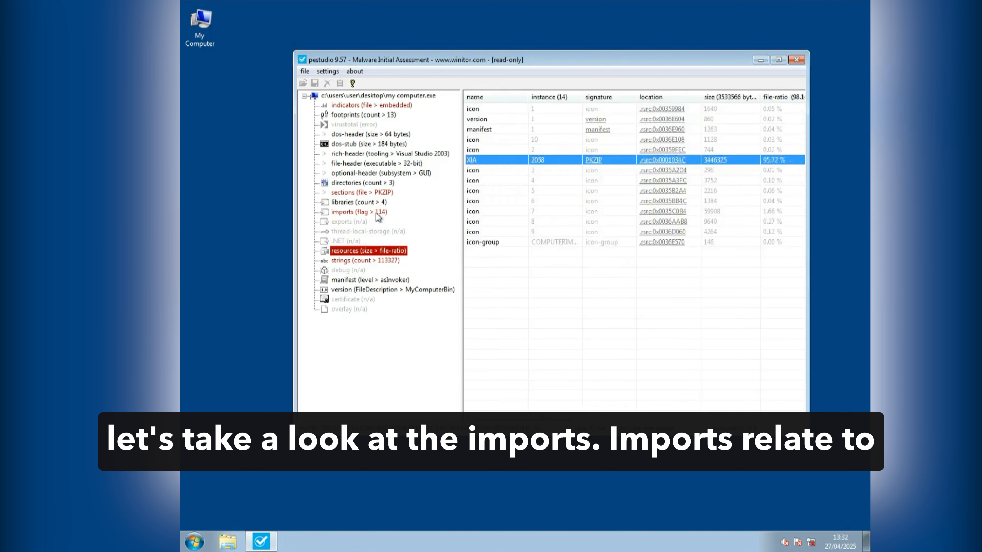
Step: Open the executable's imports list and inspect the flagged memory functions VirtualAlloc and VirtualProtect
{"action": "left_click", "coordinate": [359, 211]}
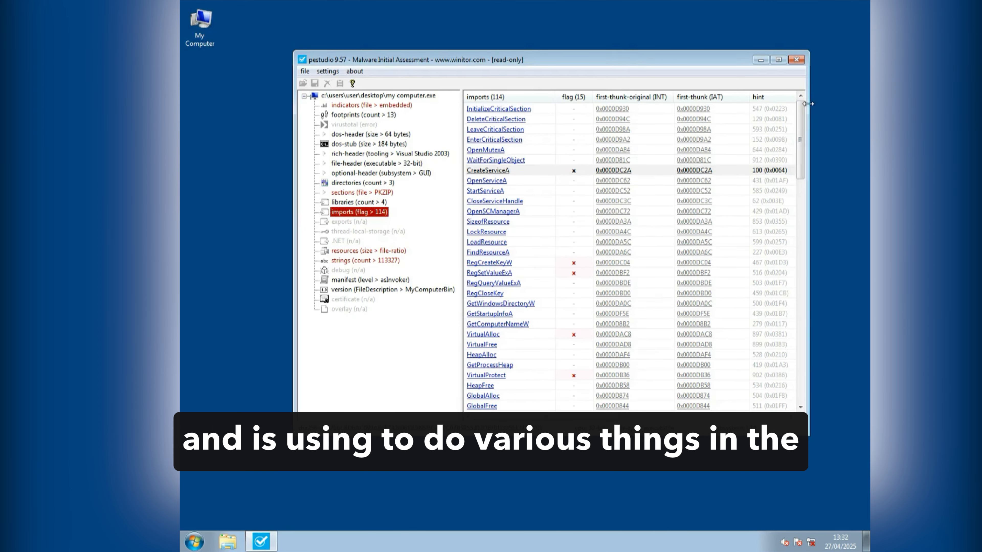
{"action": "left_click_drag", "start_coordinate": [807, 104], "coordinate": [824, 103]}
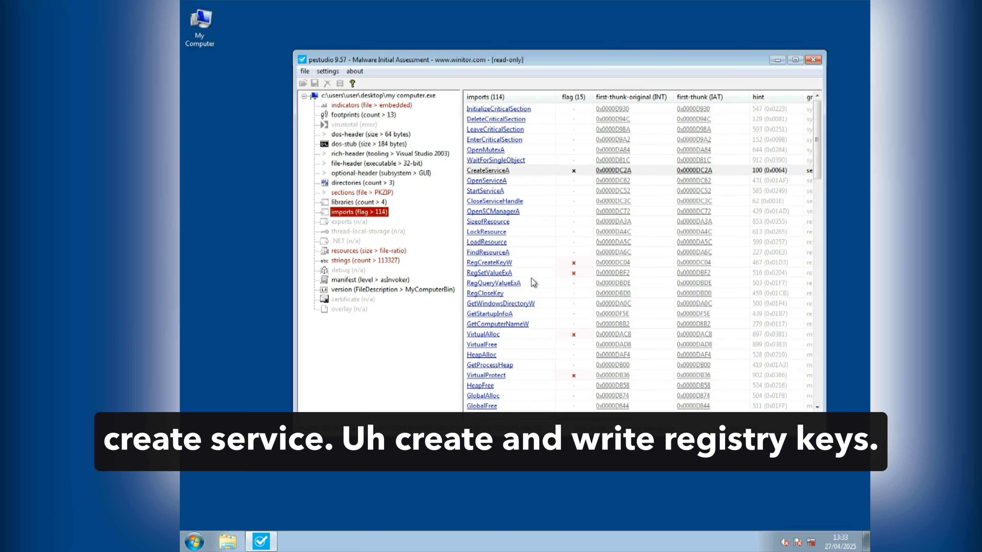
{"action": "left_click", "coordinate": [539, 335]}
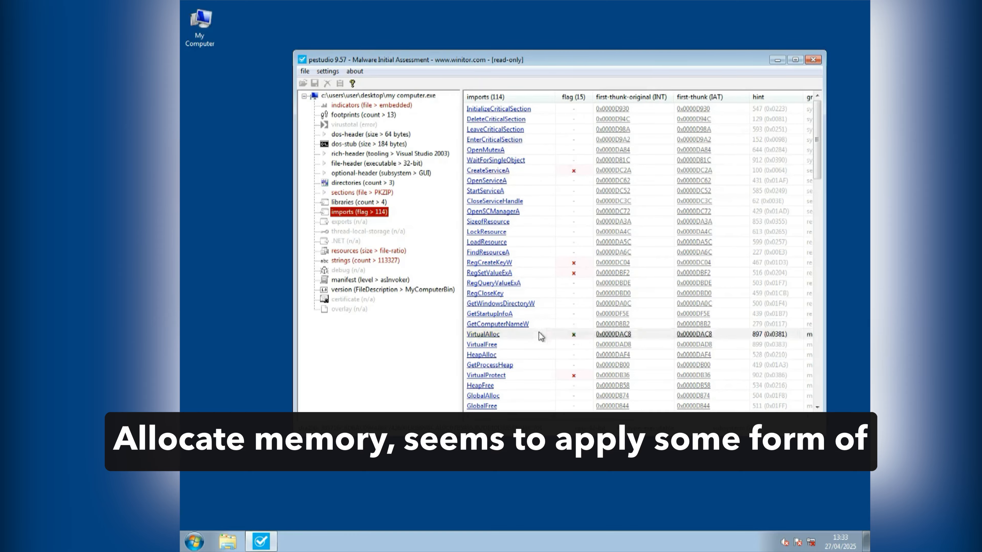
{"action": "scroll", "coordinate": [539, 334], "scroll_direction": "down", "scroll_amount": 1}
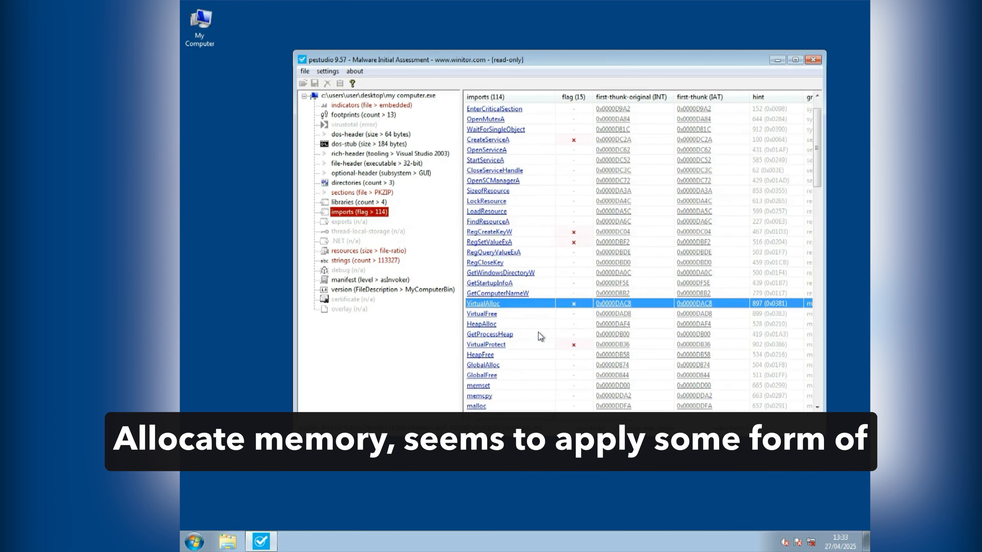
{"action": "left_click", "coordinate": [511, 346]}
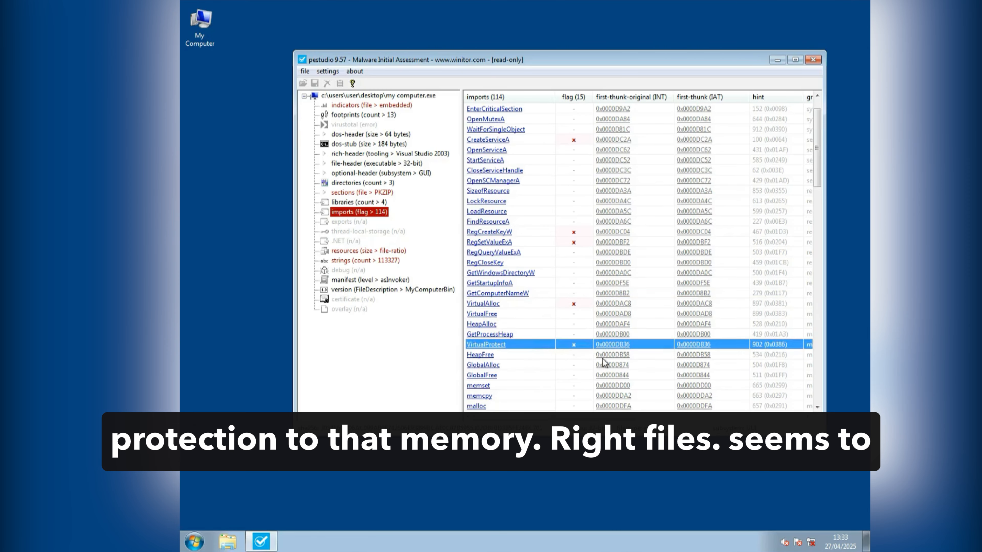
Step: Inspect the flagged file functions WriteFile and SetFileAttributesW in the imports list
{"action": "scroll", "coordinate": [585, 344], "scroll_direction": "down", "scroll_amount": 1}
{"action": "scroll", "coordinate": [585, 344], "scroll_direction": "down", "scroll_amount": 2}
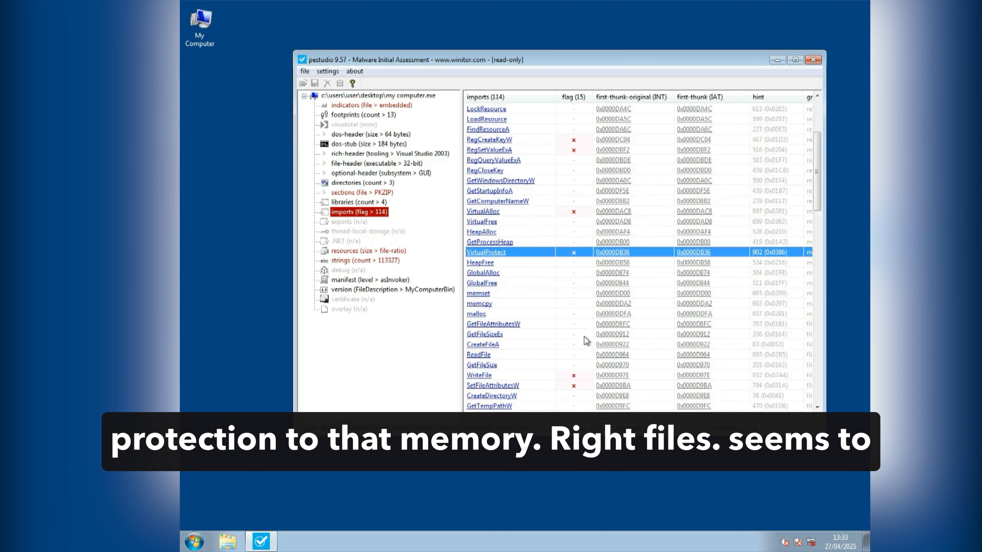
{"action": "left_click", "coordinate": [572, 376]}
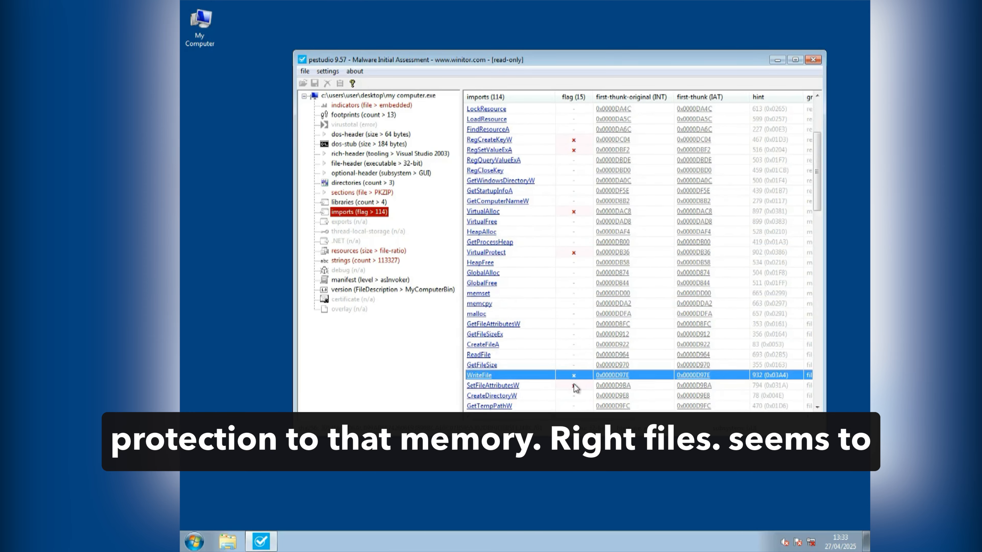
{"action": "left_click", "coordinate": [575, 385]}
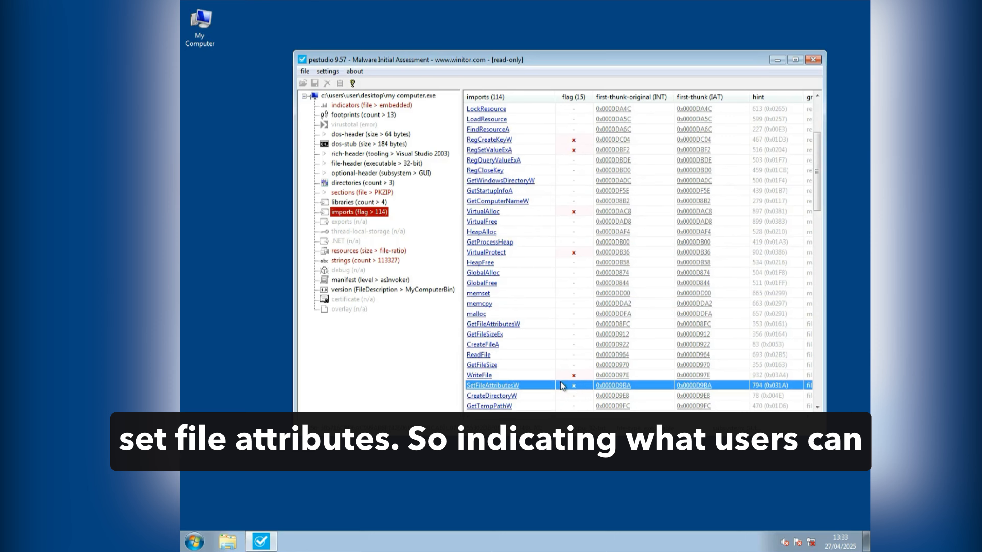
{"action": "scroll", "coordinate": [571, 388], "scroll_direction": "down", "scroll_amount": 1}
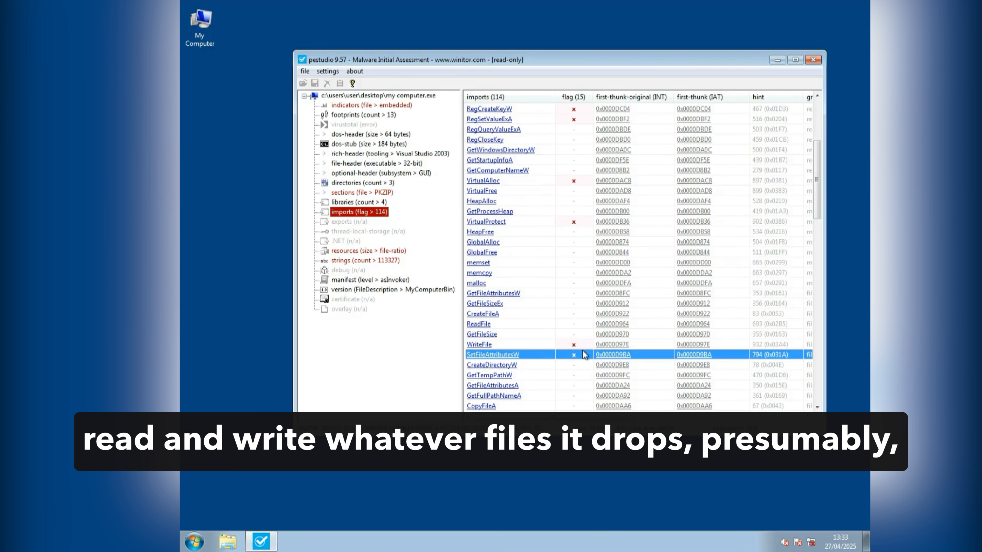
{"action": "left_click", "coordinate": [567, 345]}
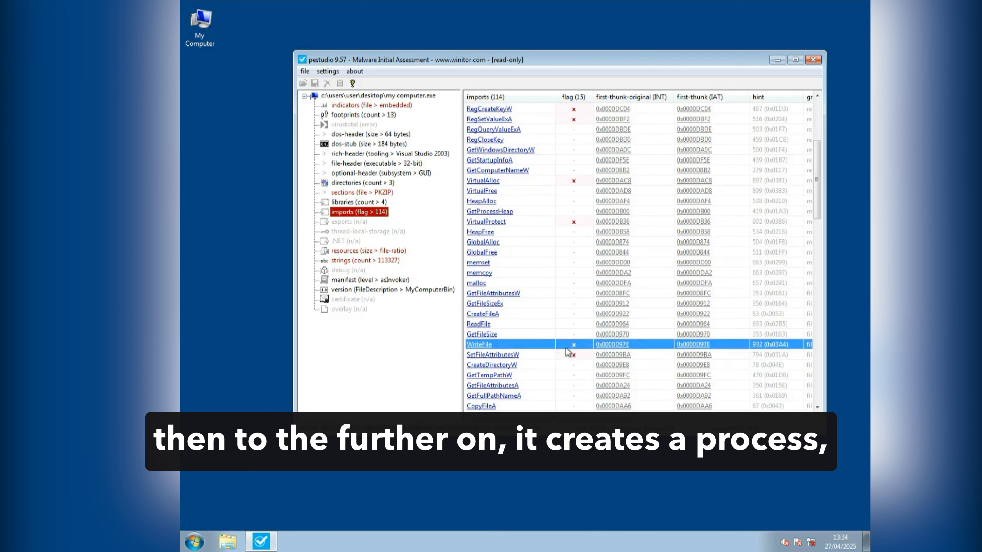
Step: Inspect the flagged process functions CreateProcessA, TerminateProcess and GetExitCodeProcess in the imports list
{"action": "scroll", "coordinate": [579, 346], "scroll_direction": "down", "scroll_amount": 7}
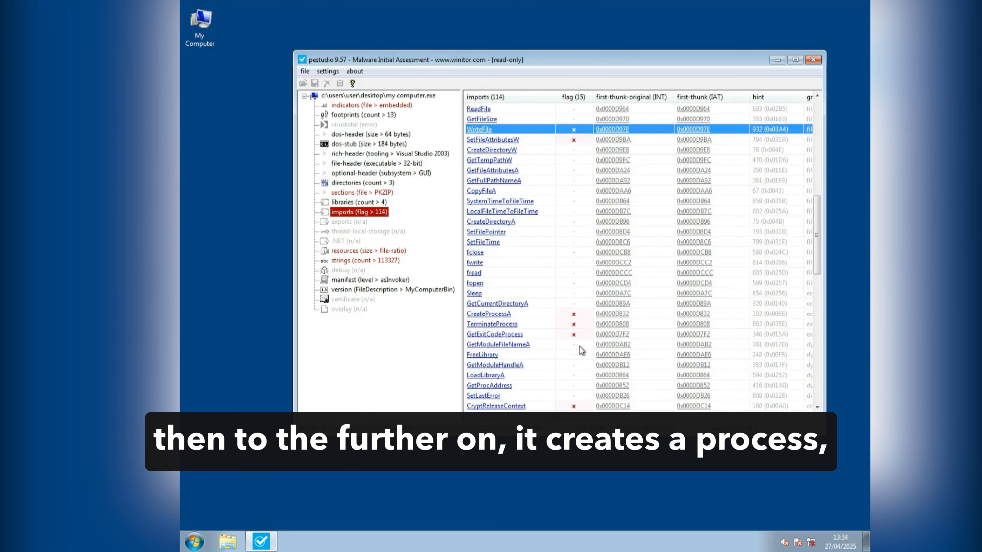
{"action": "left_click", "coordinate": [514, 314]}
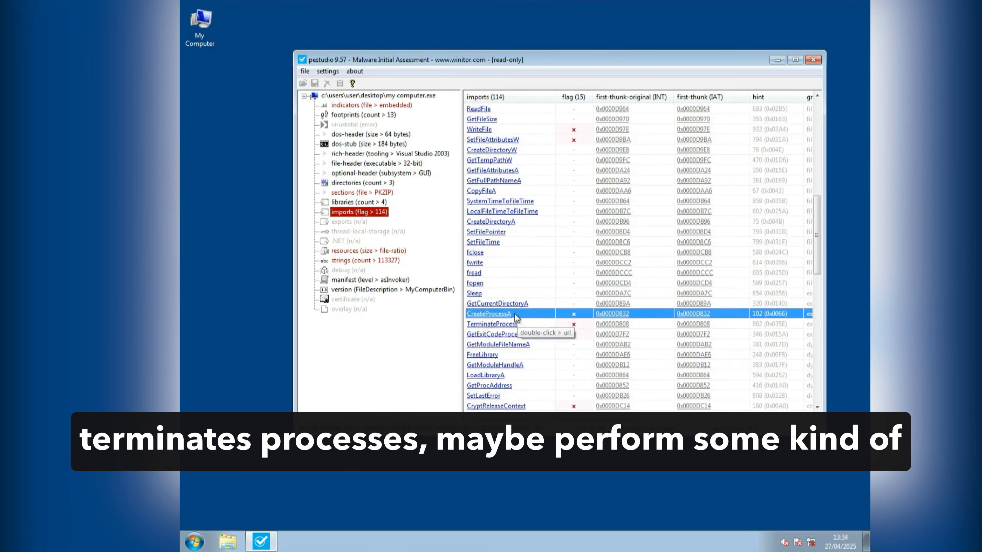
{"action": "left_click", "coordinate": [545, 326]}
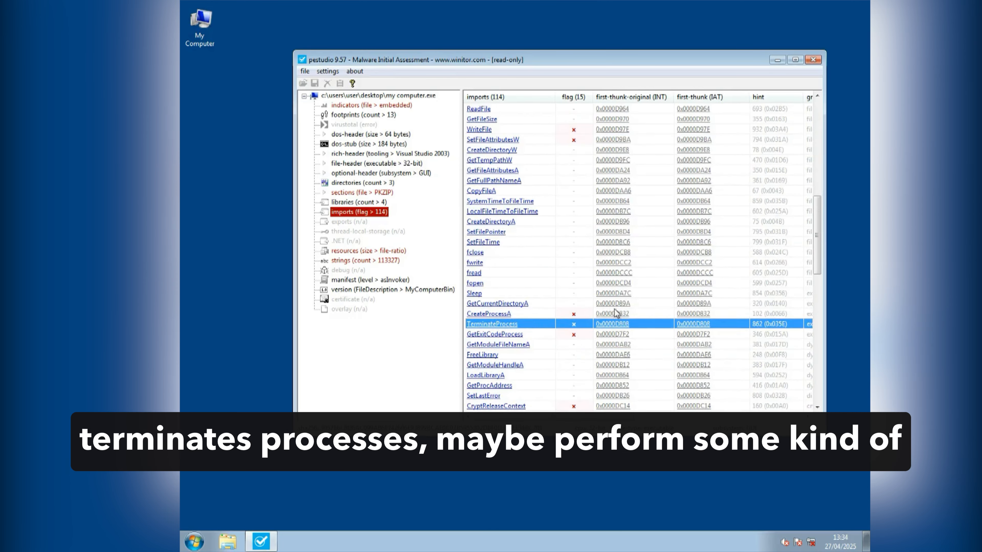
{"action": "left_click", "coordinate": [557, 334]}
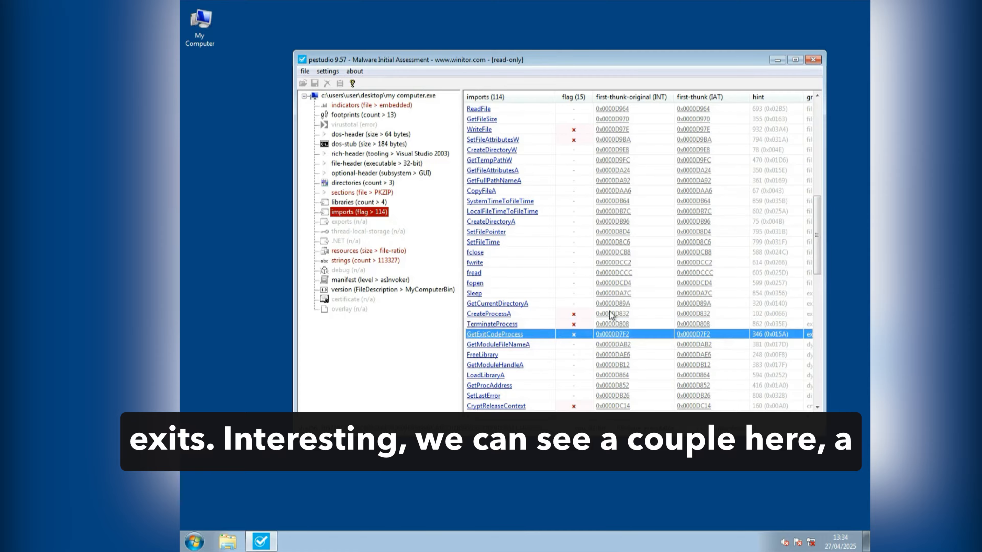
Step: Inspect the flagged cryptographic imports CryptReleaseContext and rand
{"action": "scroll", "coordinate": [607, 316], "scroll_direction": "down", "scroll_amount": 1}
{"action": "scroll", "coordinate": [543, 378], "scroll_direction": "down", "scroll_amount": 1}
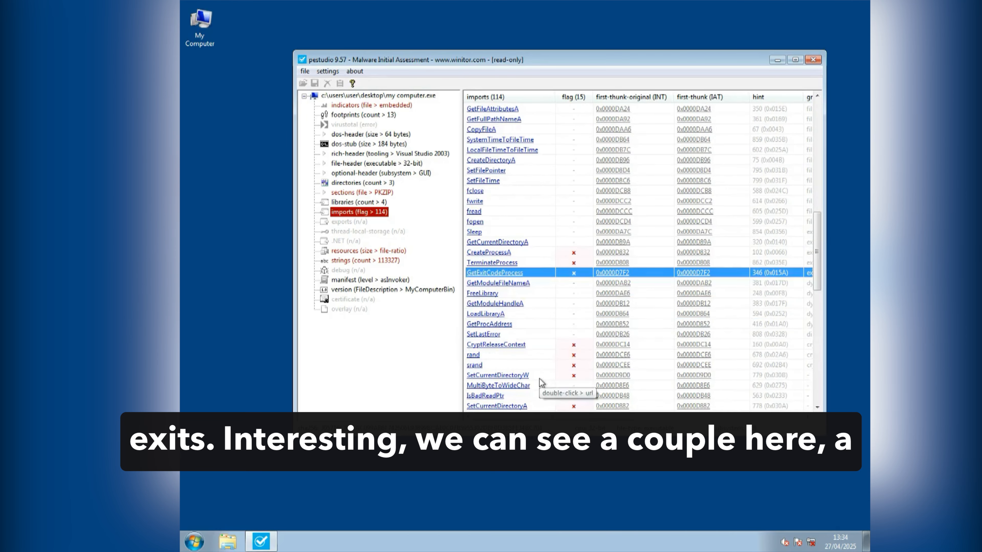
{"action": "left_click", "coordinate": [542, 347]}
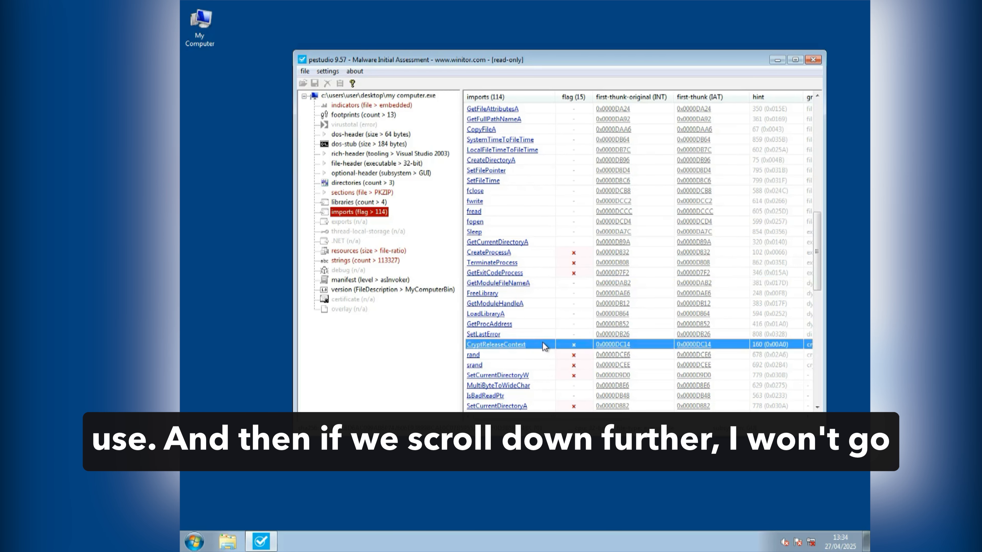
{"action": "left_click", "coordinate": [543, 355]}
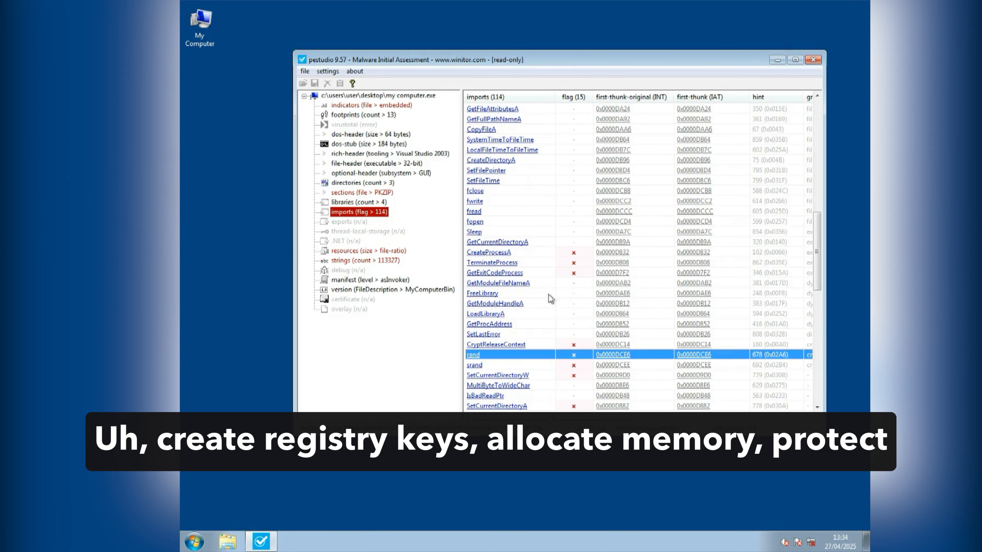
Step: Look through the remaining imports to the end of the list for further flagged functions
{"action": "scroll", "coordinate": [580, 351], "scroll_direction": "down", "scroll_amount": 1}
{"action": "scroll", "coordinate": [580, 350], "scroll_direction": "down", "scroll_amount": 5}
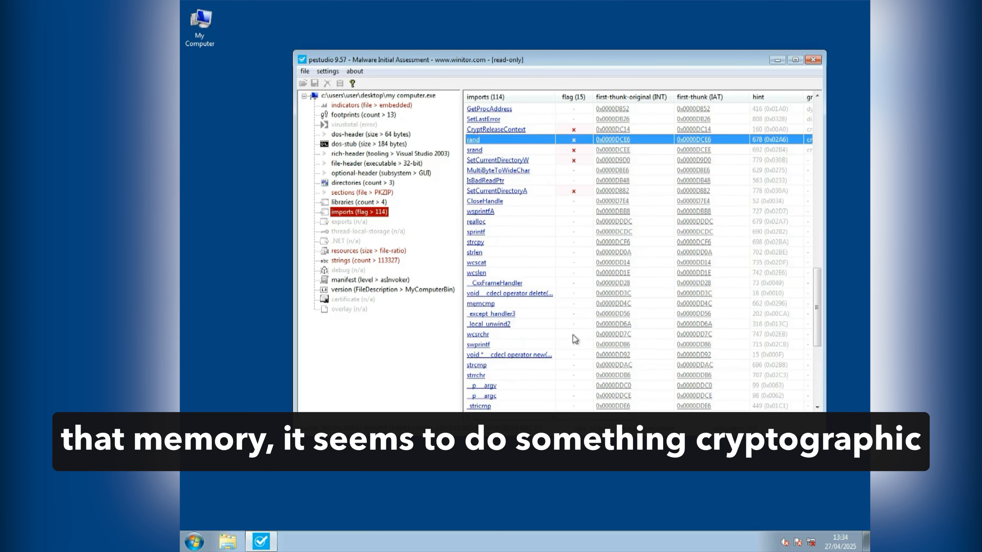
{"action": "scroll", "coordinate": [576, 166], "scroll_direction": "down", "scroll_amount": 5}
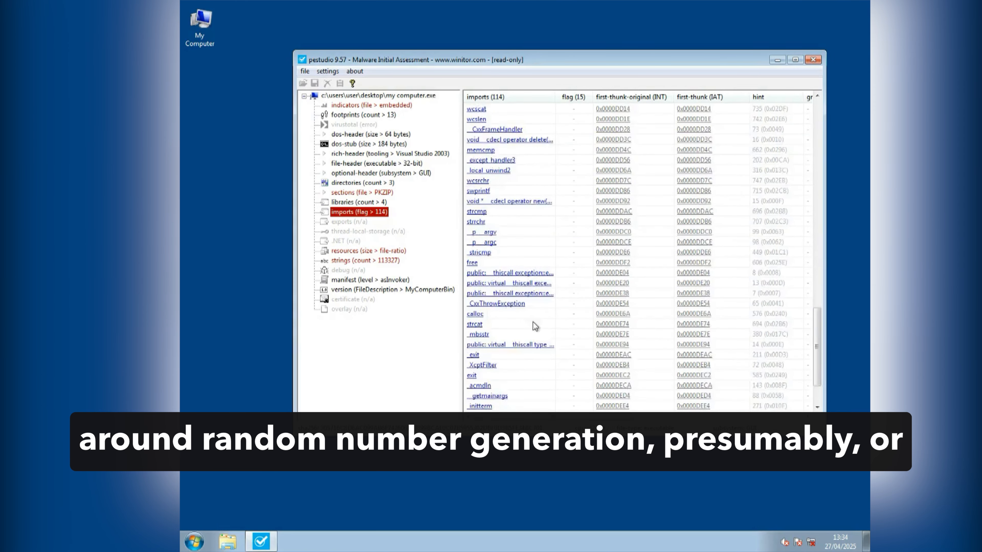
{"action": "scroll", "coordinate": [531, 366], "scroll_direction": "down", "scroll_amount": 3}
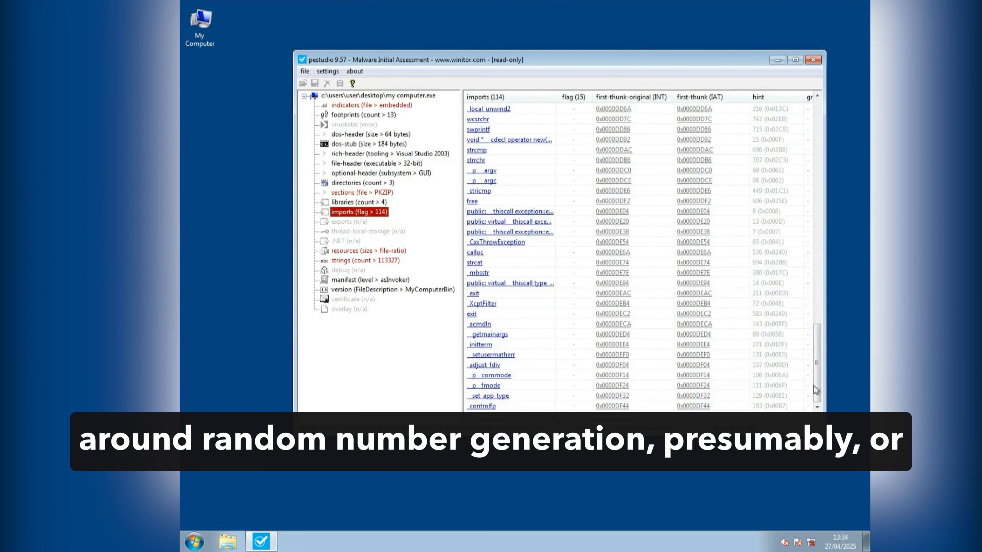
Step: Review the flagged service, registry, memory and file imports again from the start of the list
{"action": "left_click_drag", "start_coordinate": [815, 308], "coordinate": [815, 159]}
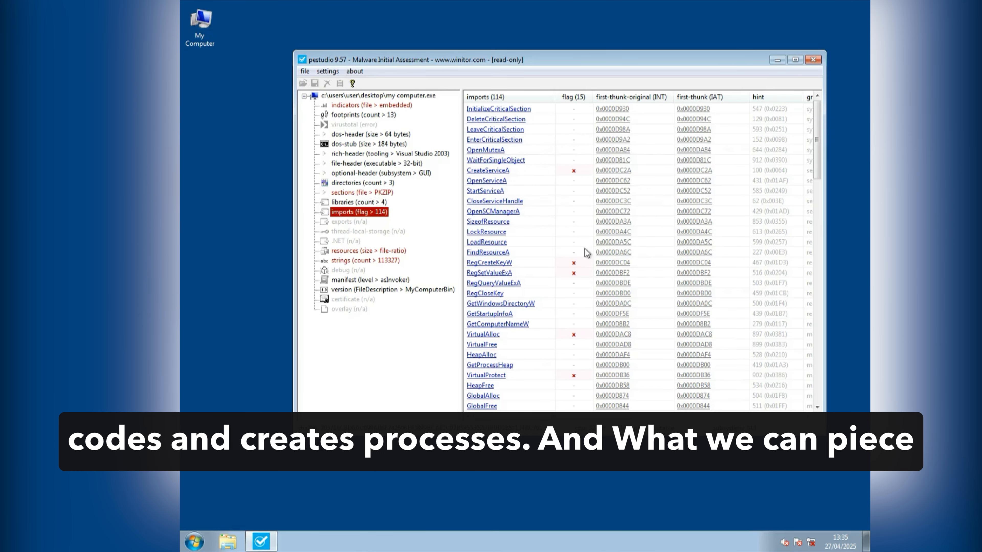
{"action": "scroll", "coordinate": [508, 259], "scroll_direction": "down", "scroll_amount": 1}
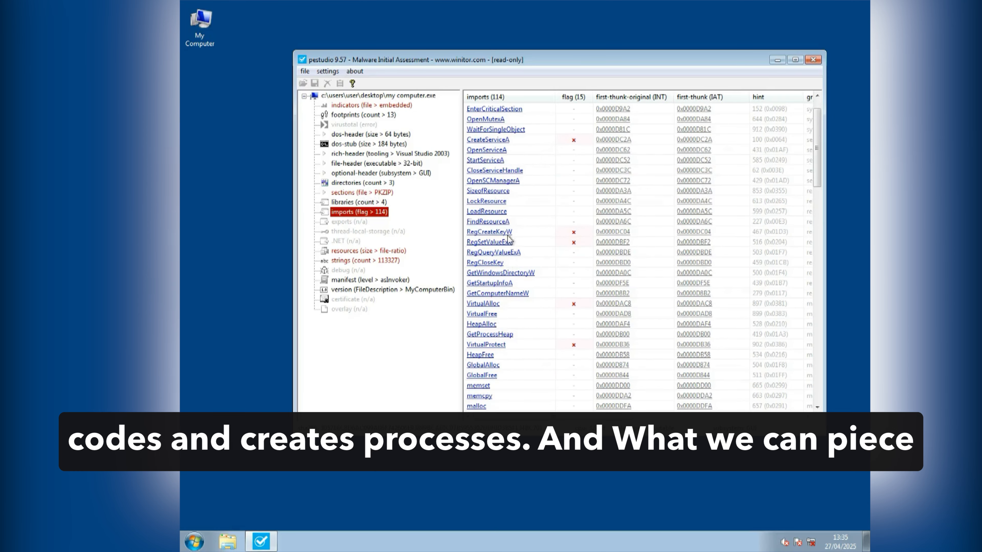
{"action": "scroll", "coordinate": [516, 321], "scroll_direction": "down", "scroll_amount": 2}
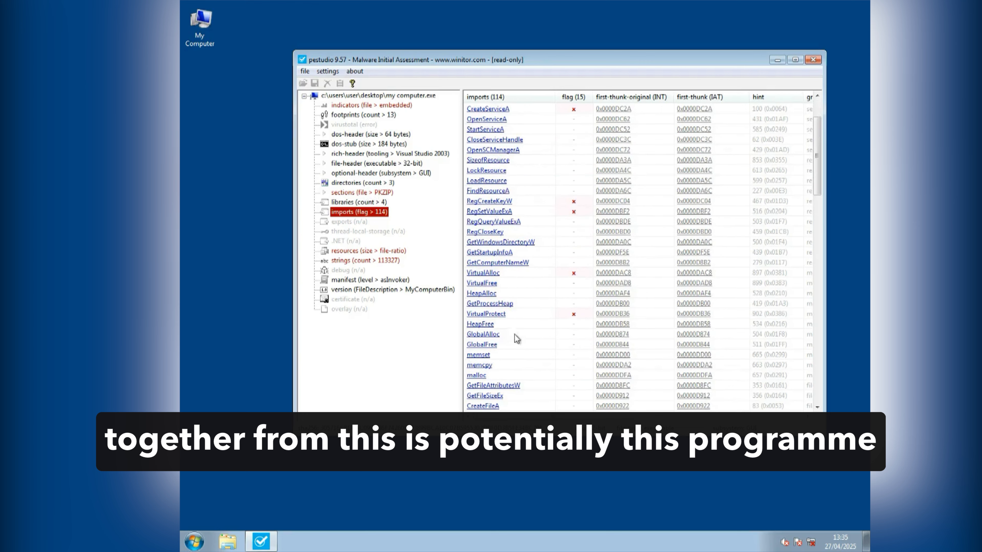
{"action": "scroll", "coordinate": [617, 300], "scroll_direction": "down", "scroll_amount": 3}
{"action": "scroll", "coordinate": [624, 381], "scroll_direction": "down", "scroll_amount": 3}
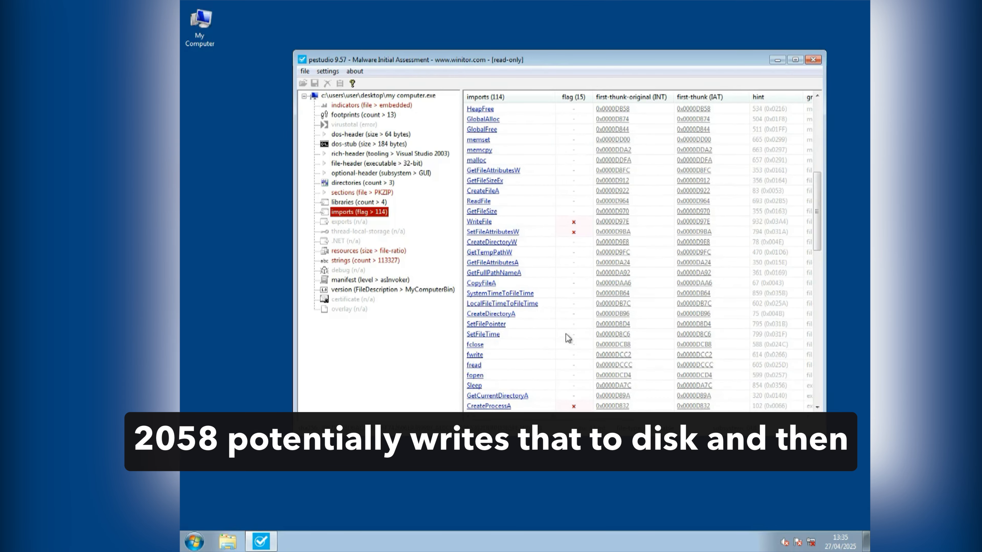
Step: Review the rest of the imports list once more, covering the file, process and cryptographic functions
{"action": "scroll", "coordinate": [590, 242], "scroll_direction": "down", "scroll_amount": 3}
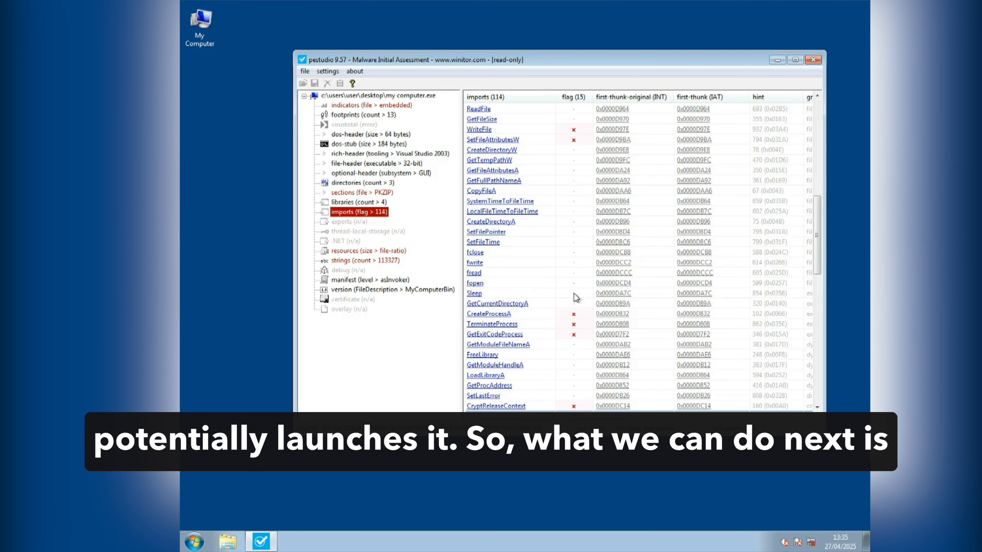
{"action": "scroll", "coordinate": [630, 300], "scroll_direction": "down", "scroll_amount": 2}
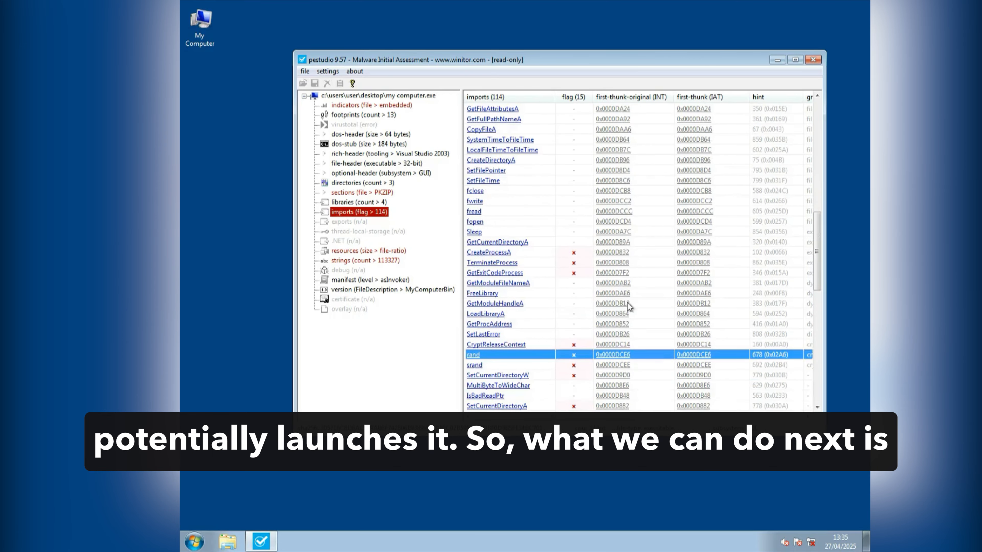
{"action": "left_click", "coordinate": [516, 255]}
{"action": "scroll", "coordinate": [684, 275], "scroll_direction": "down", "scroll_amount": 6}
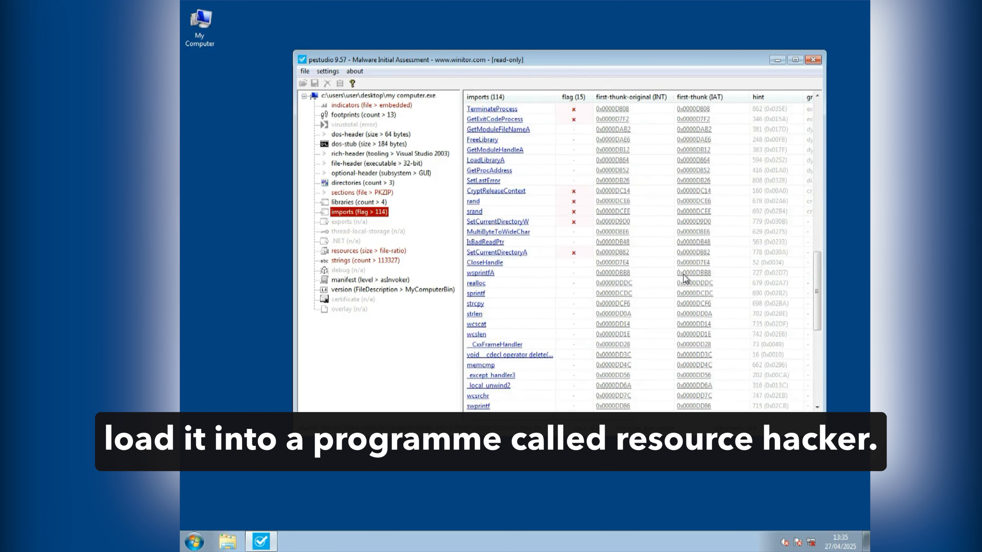
{"action": "scroll", "coordinate": [684, 277], "scroll_direction": "up", "scroll_amount": 2}
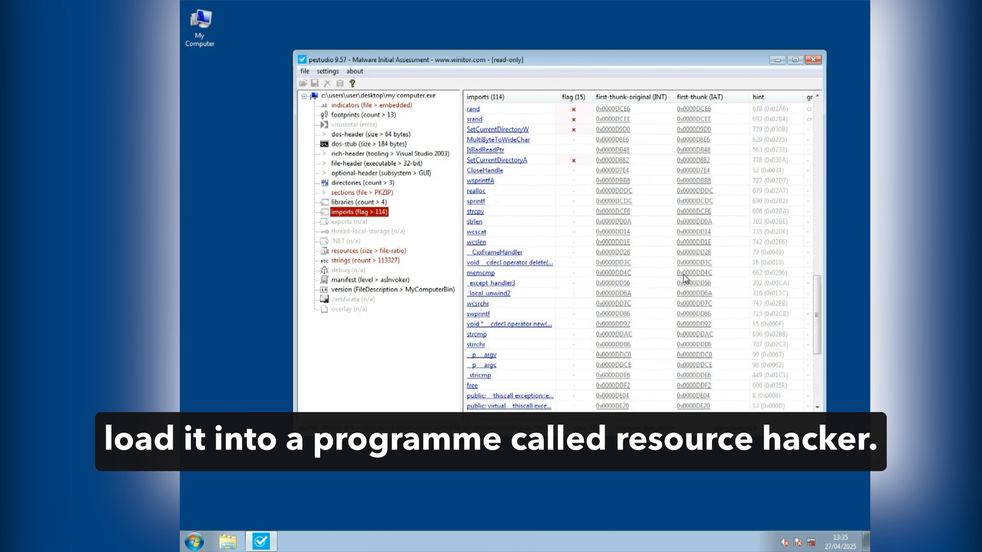
{"action": "scroll", "coordinate": [684, 276], "scroll_direction": "up", "scroll_amount": 1}
Step: Return to the executable's resources and highlight the XIA 2058 entry with the PKZIP signature
{"action": "left_click", "coordinate": [360, 192]}
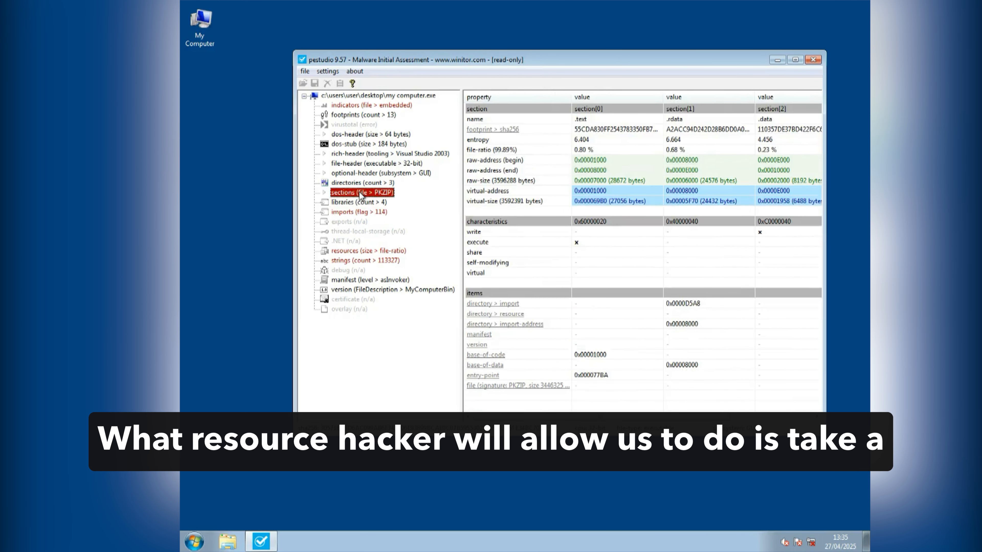
{"action": "left_click", "coordinate": [362, 251]}
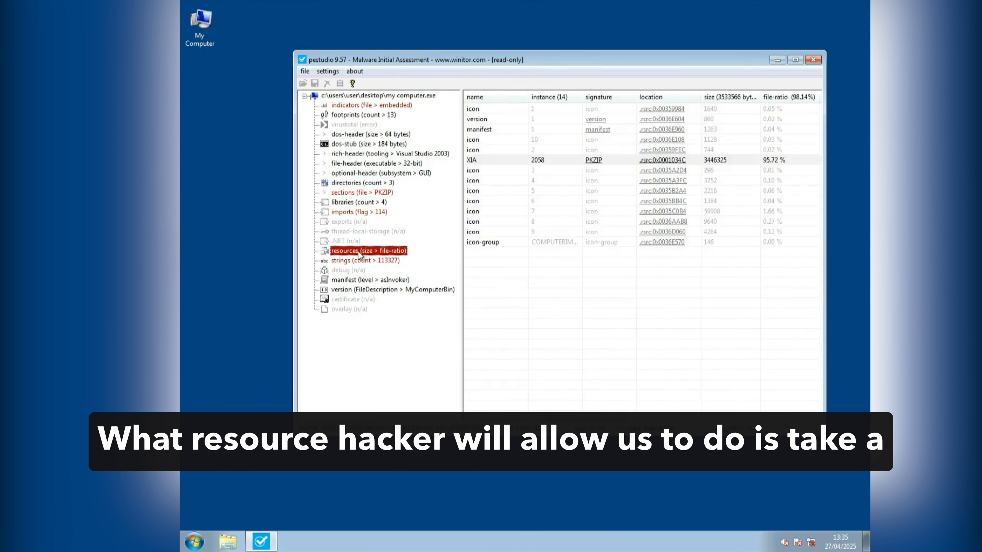
{"action": "left_click", "coordinate": [522, 162]}
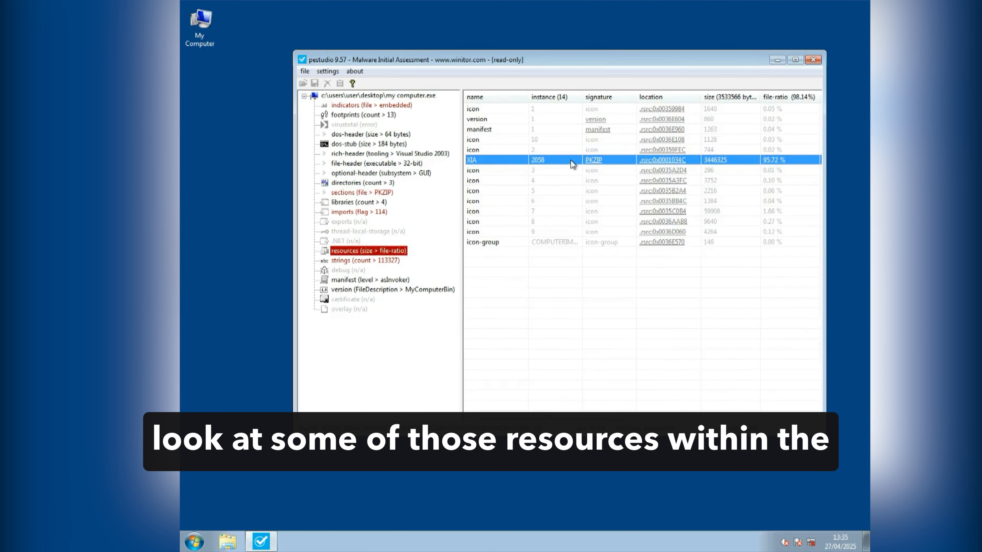
Step: Launch Resource Hacker and load My Computer.exe from the desktop into it
{"action": "left_click", "coordinate": [195, 539]}
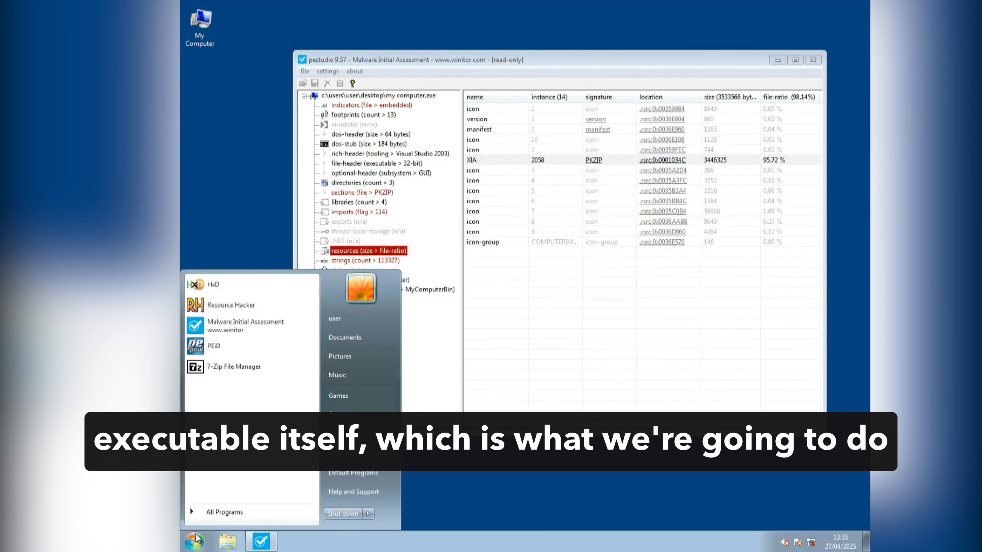
{"action": "left_click", "coordinate": [261, 310]}
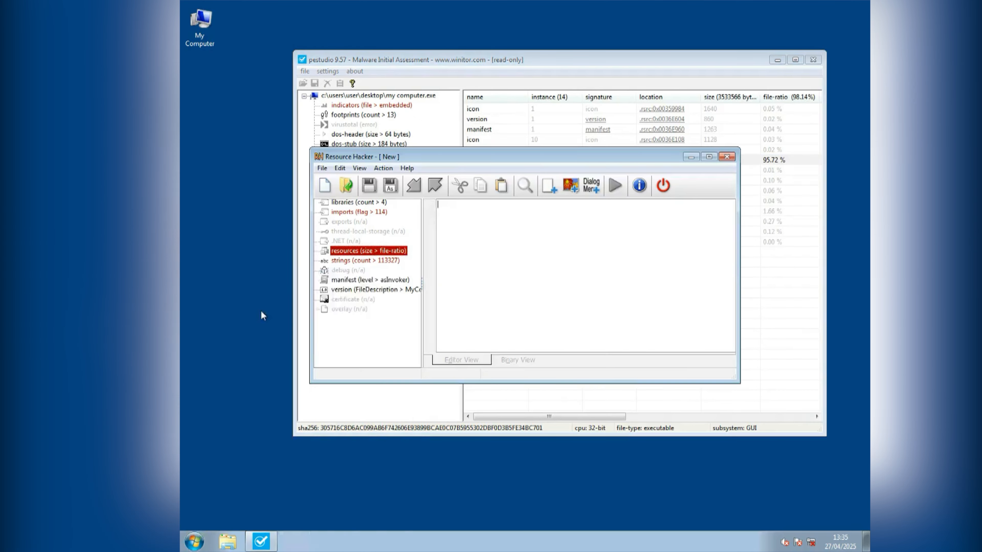
{"action": "left_click_drag", "start_coordinate": [394, 156], "coordinate": [372, 101]}
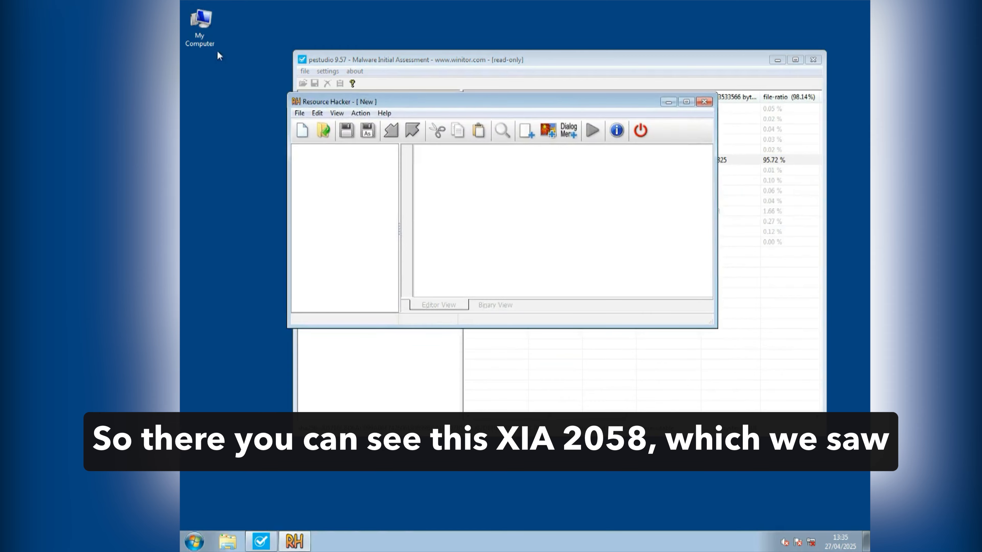
{"action": "left_click_drag", "start_coordinate": [200, 23], "coordinate": [372, 185]}
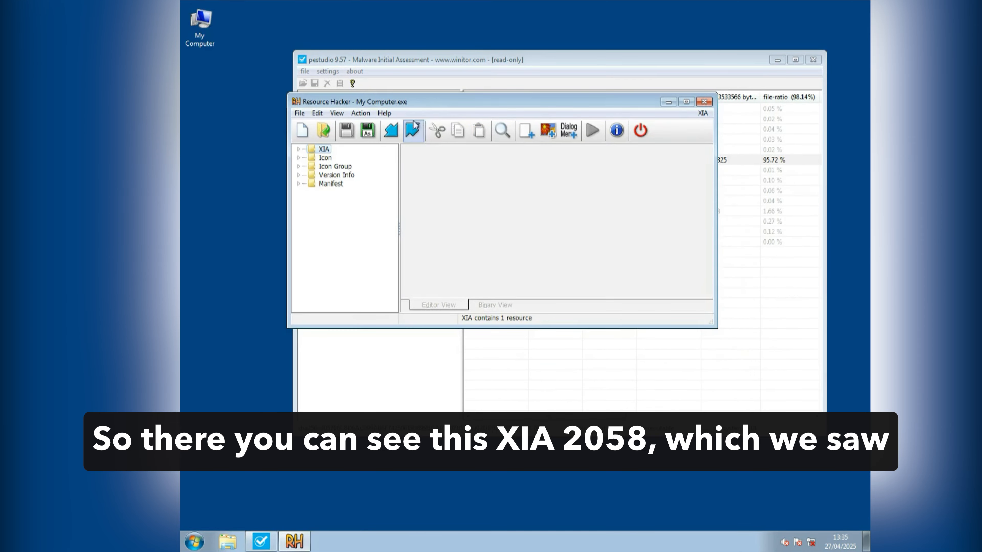
{"action": "mouse_move", "coordinate": [432, 107]}
{"action": "left_mouse_down"}
{"action": "mouse_move", "coordinate": [443, 105]}
{"action": "mouse_move", "coordinate": [420, 95]}
{"action": "mouse_move", "coordinate": [441, 95]}
{"action": "left_mouse_up"}
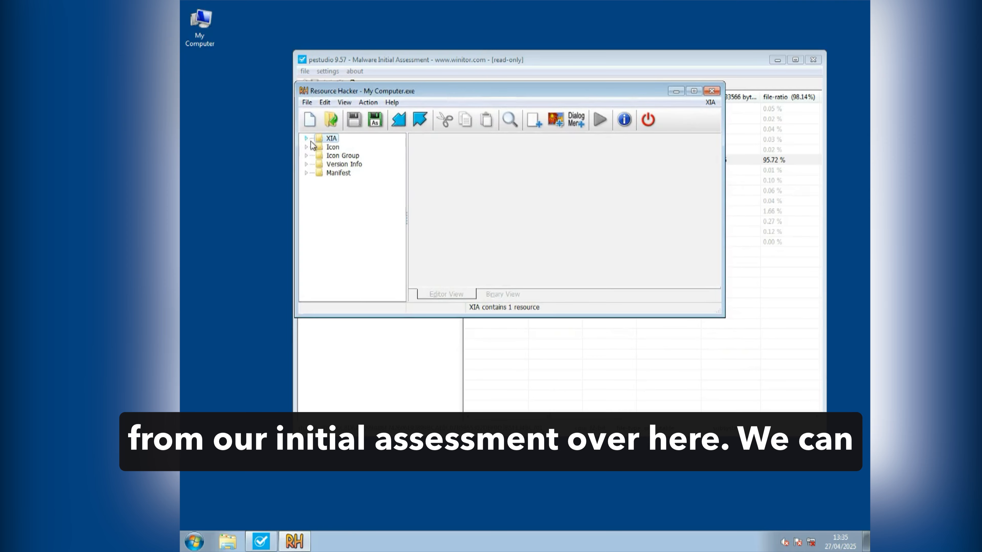
Step: Expand the XIA resources and open 2058 : 1033 in a maximised Resource Hacker window beside no other content
{"action": "left_click", "coordinate": [306, 138]}
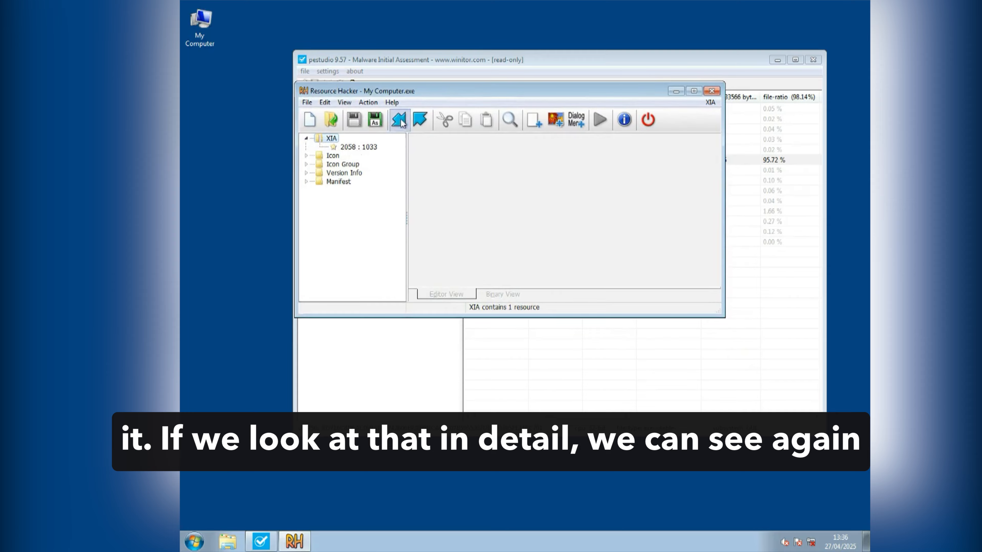
{"action": "left_click_drag", "start_coordinate": [420, 93], "coordinate": [518, 182]}
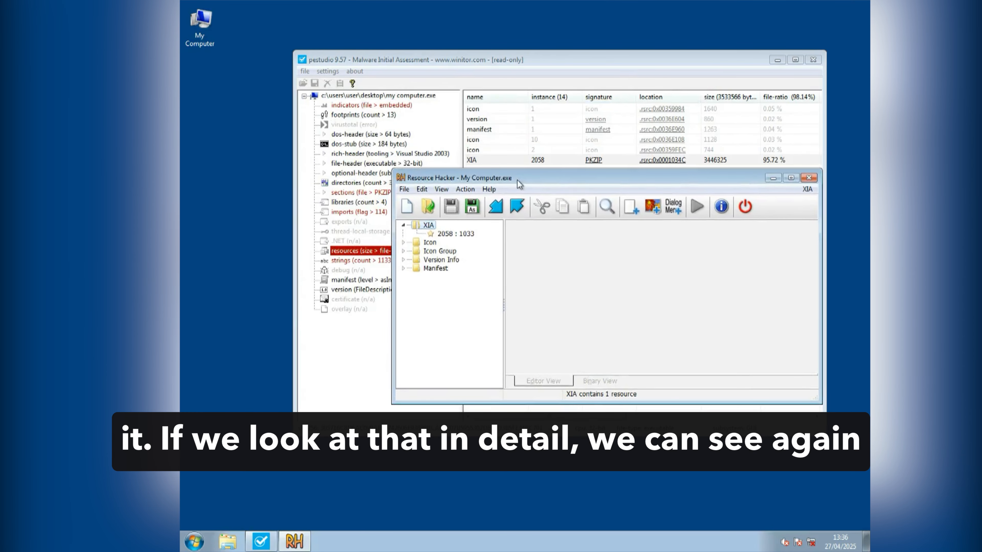
{"action": "left_click", "coordinate": [445, 235]}
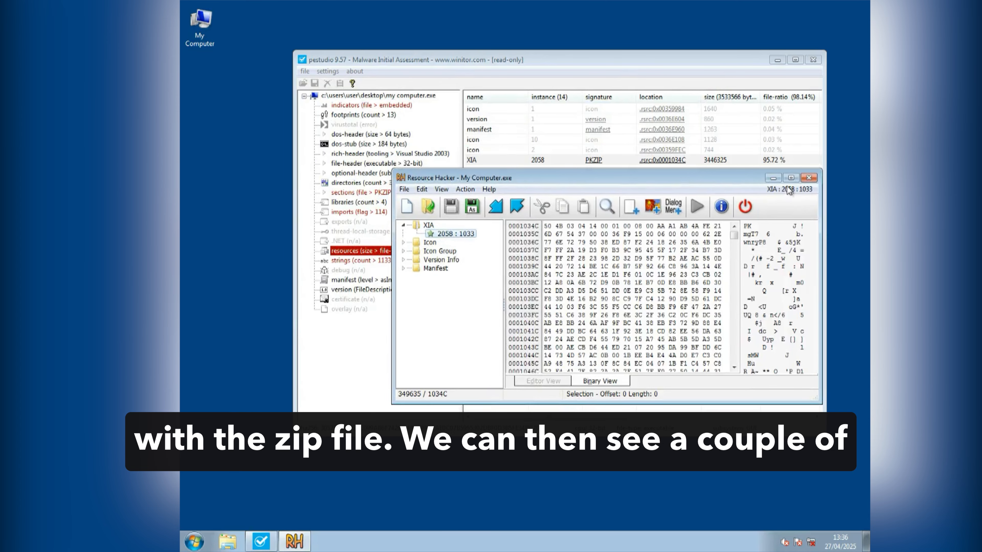
{"action": "left_click", "coordinate": [790, 177]}
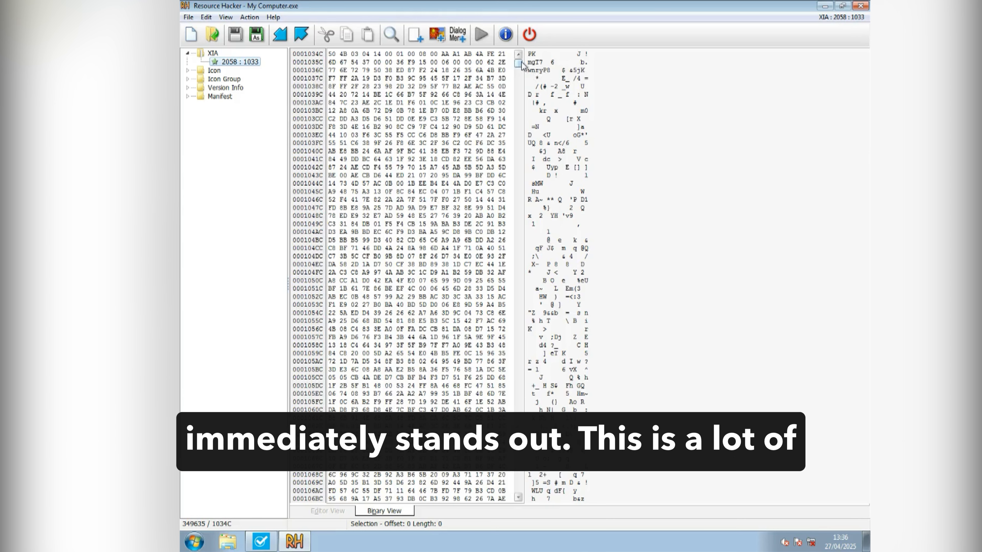
Step: Examine the binary data of XIA 2058 from its header to its end for file signatures and embedded file names
{"action": "left_click_drag", "start_coordinate": [518, 63], "coordinate": [524, 59]}
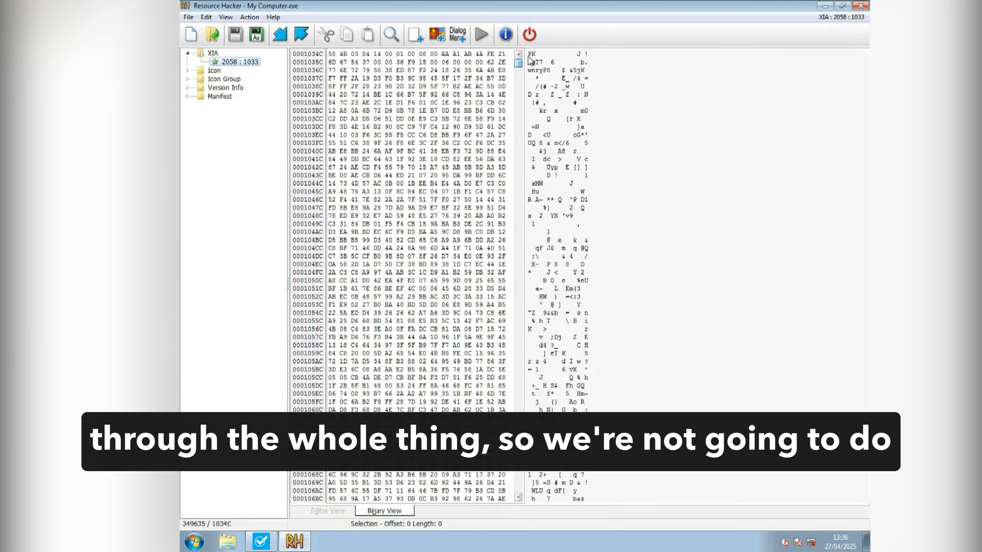
{"action": "left_click_drag", "start_coordinate": [530, 60], "coordinate": [524, 161]}
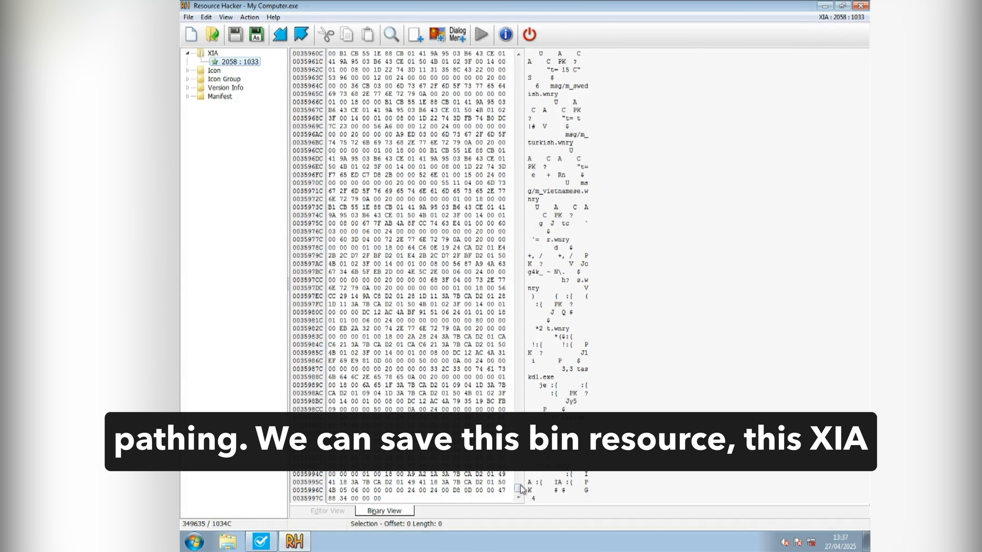
{"action": "left_click_drag", "start_coordinate": [519, 489], "coordinate": [520, 487]}
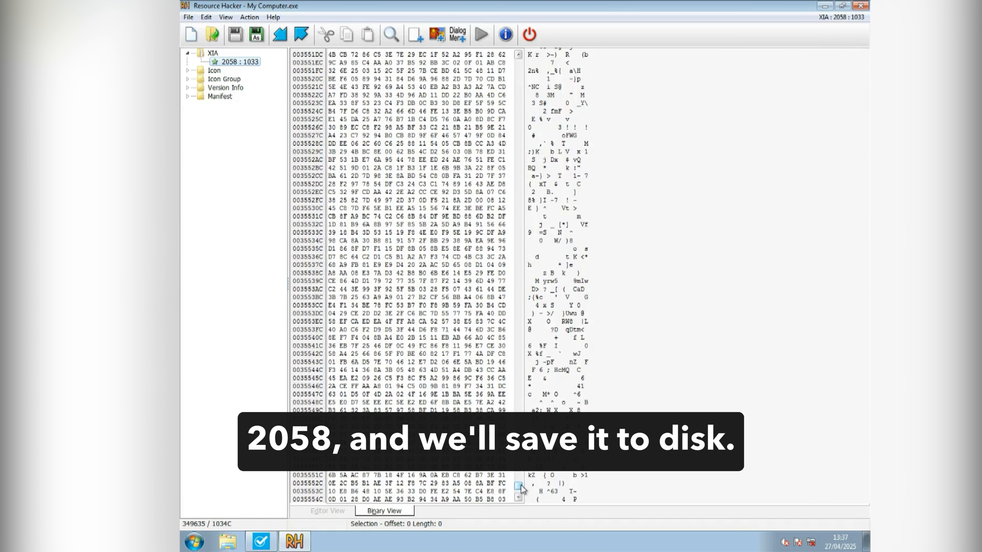
Step: Save the XIA 2058 : 1033 resource as a bin resource to the Desktop under the name XIA2058.zip
{"action": "right_click", "coordinate": [231, 63]}
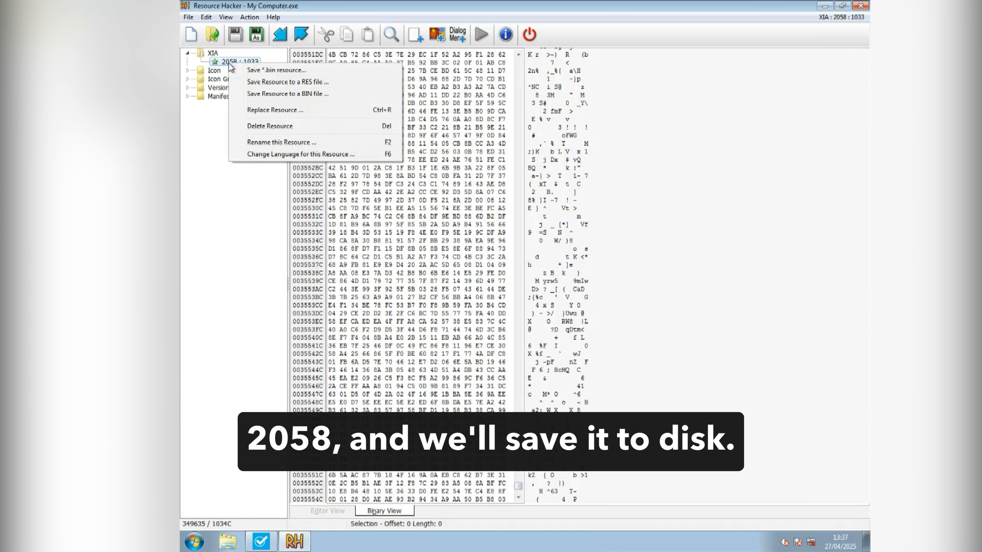
{"action": "left_click", "coordinate": [258, 70]}
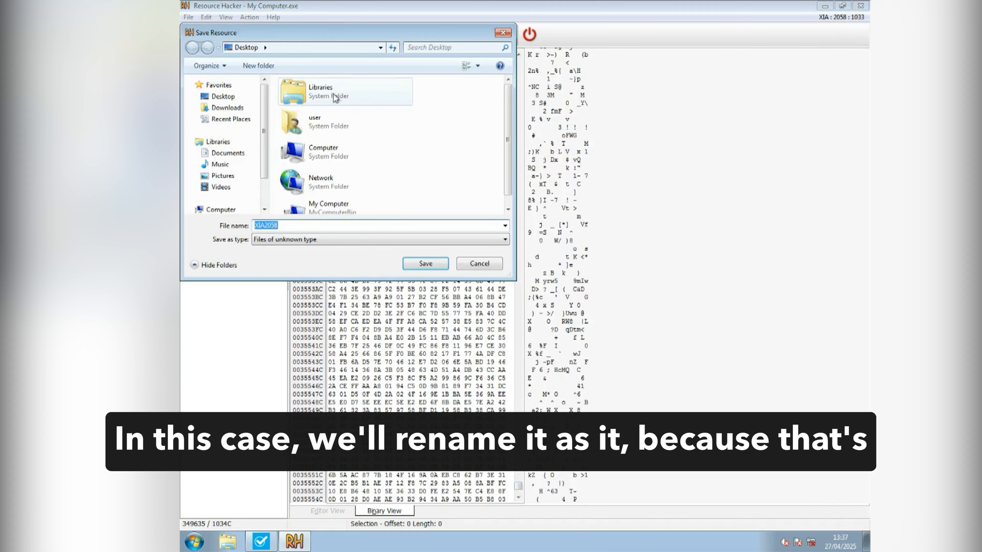
{"action": "left_click", "coordinate": [255, 99]}
{"action": "left_click_drag", "start_coordinate": [293, 34], "coordinate": [411, 69]}
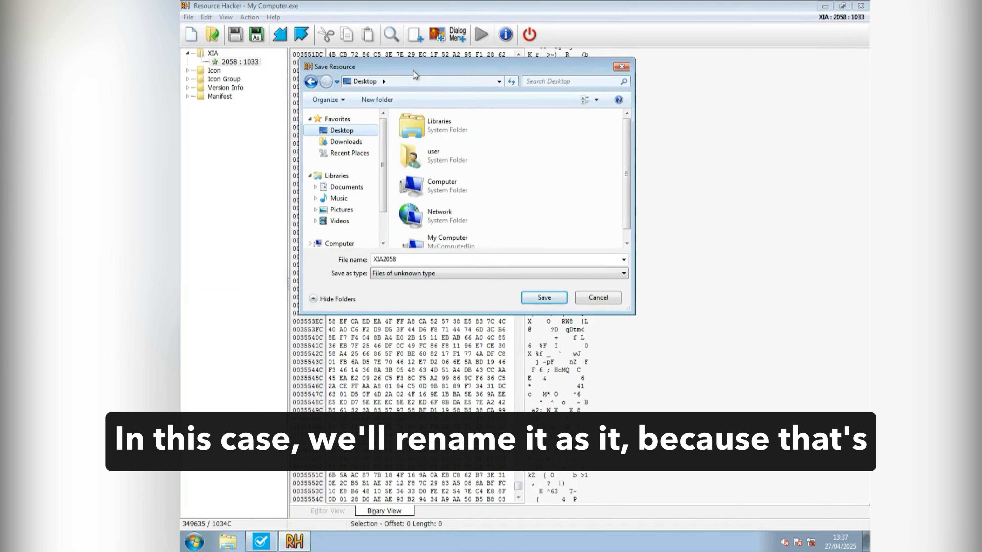
{"action": "left_click", "coordinate": [519, 260]}
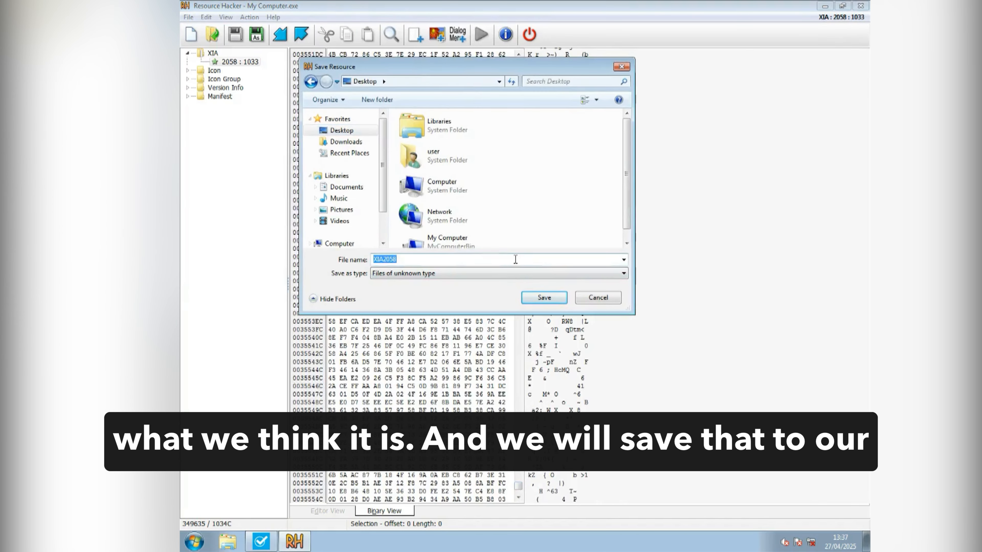
{"action": "left_click", "coordinate": [515, 259]}
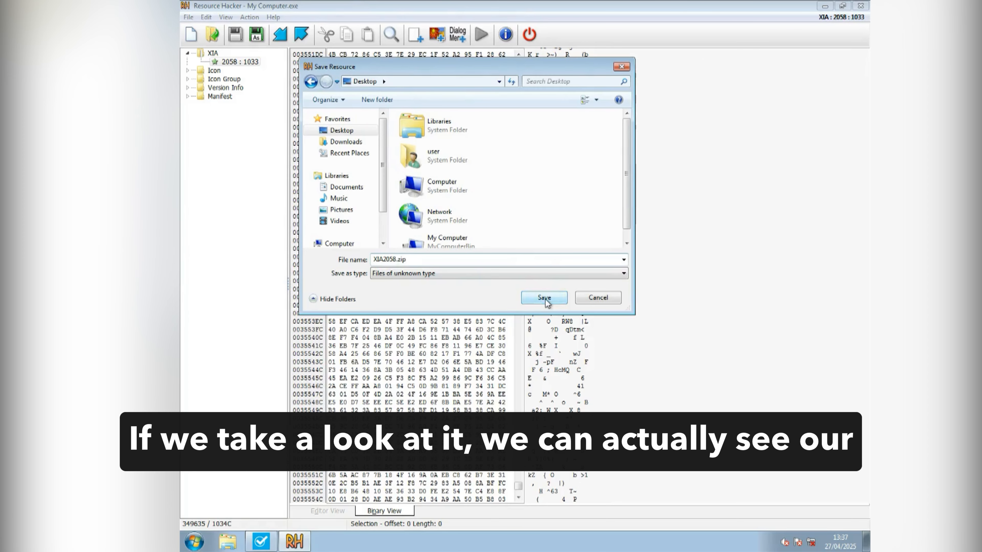
{"action": "left_click", "coordinate": [560, 298]}
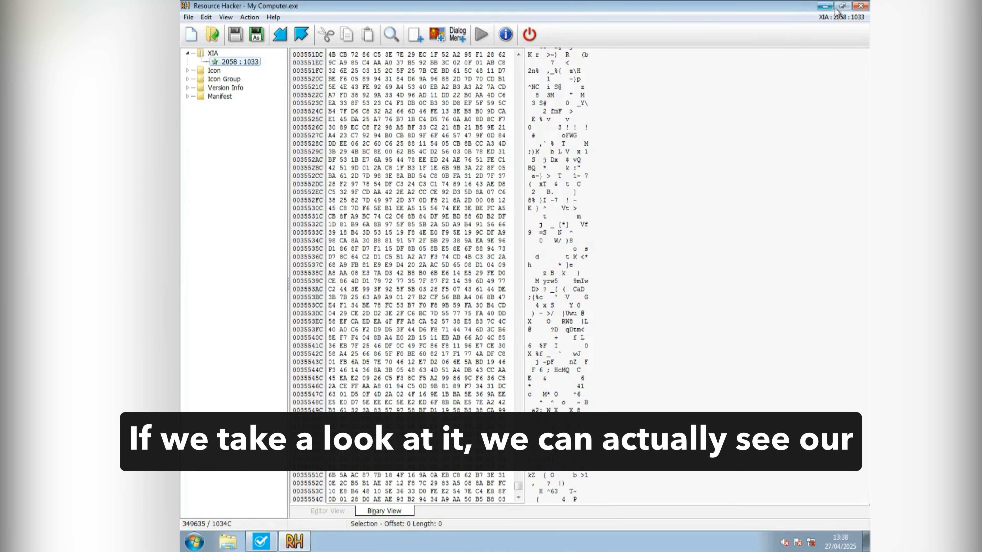
Step: Open the XIA2058 archive from the desktop and widen its Password protected column to check the files' protection
{"action": "left_click", "coordinate": [859, 7]}
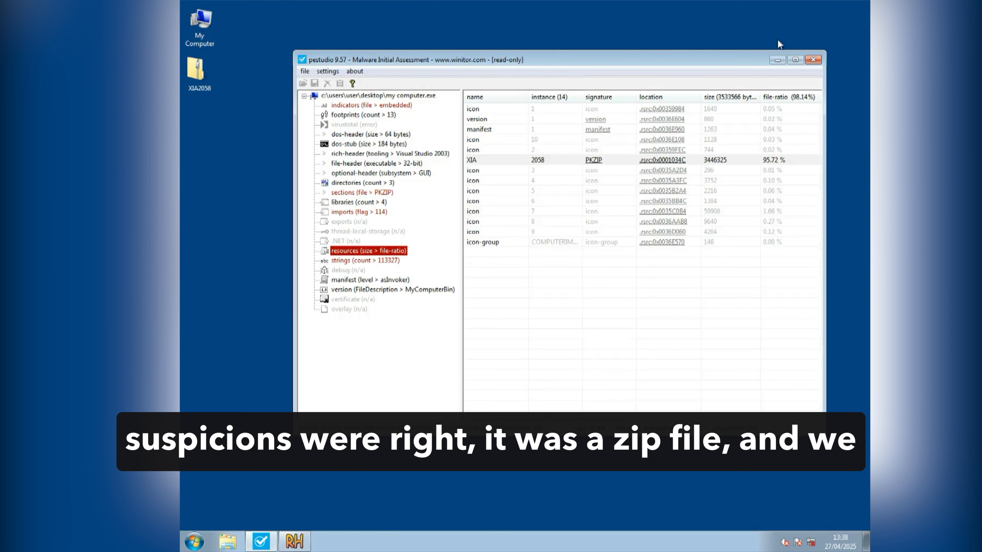
{"action": "right_click", "coordinate": [208, 69]}
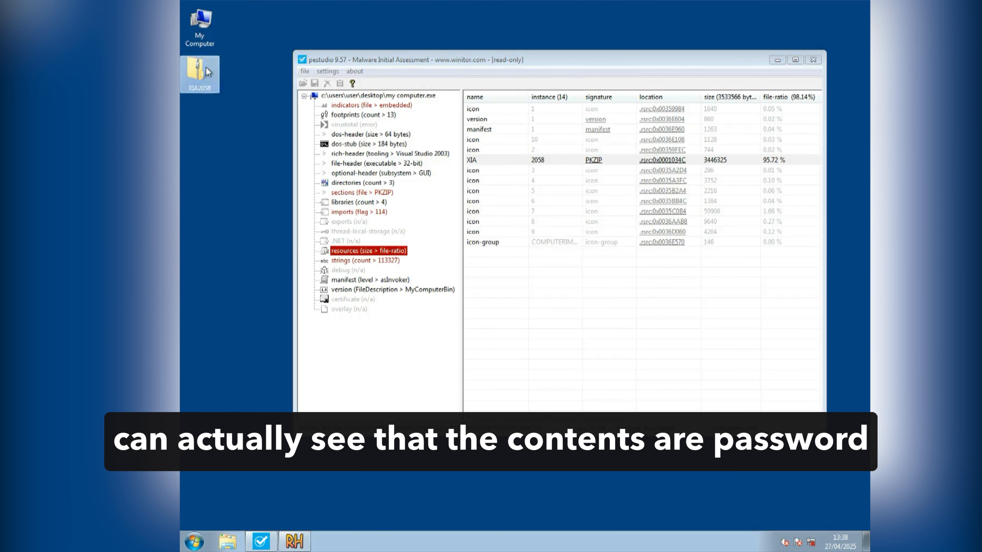
{"action": "left_click", "coordinate": [220, 75]}
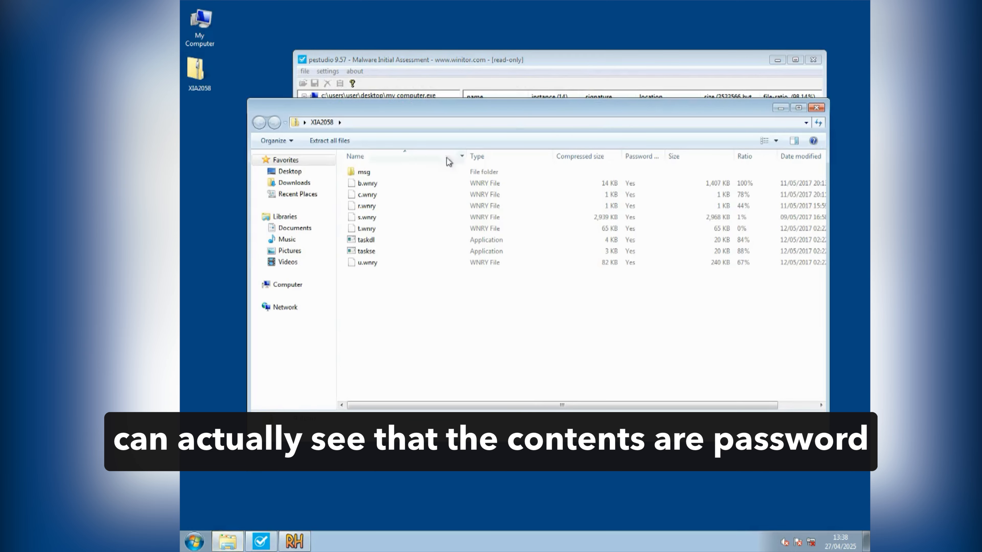
{"action": "left_click_drag", "start_coordinate": [478, 110], "coordinate": [472, 119]}
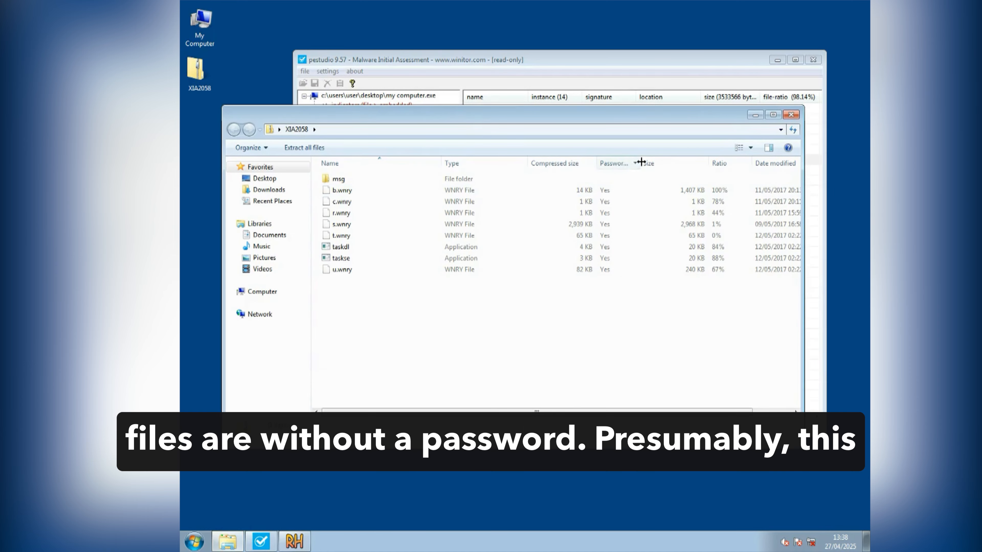
{"action": "left_click_drag", "start_coordinate": [641, 163], "coordinate": [676, 162]}
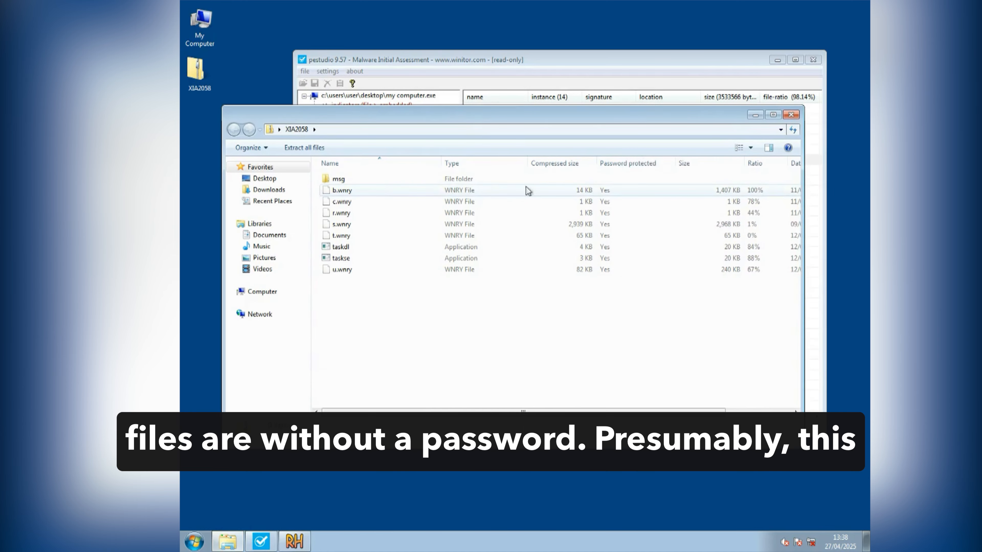
Step: Inspect the language files in the archive's msg folder and return to the XIA2058 root
{"action": "double_click", "coordinate": [374, 180]}
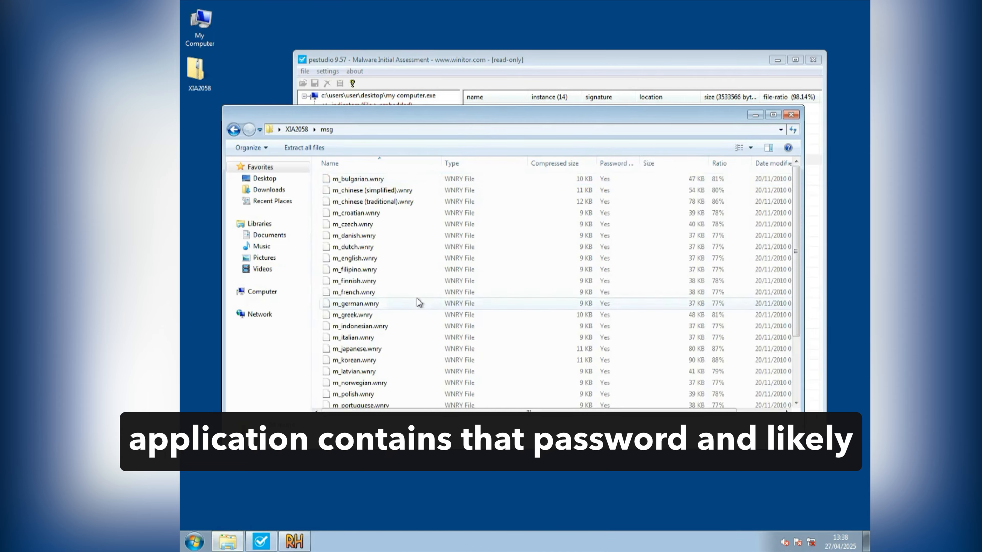
{"action": "scroll", "coordinate": [421, 294], "scroll_direction": "down", "scroll_amount": 3}
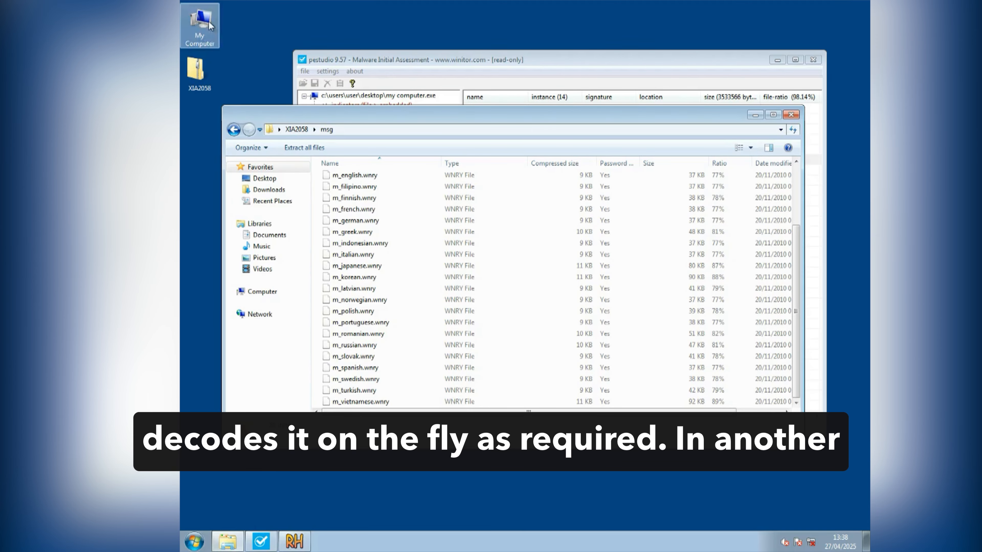
{"action": "left_click_drag", "start_coordinate": [380, 121], "coordinate": [390, 123]}
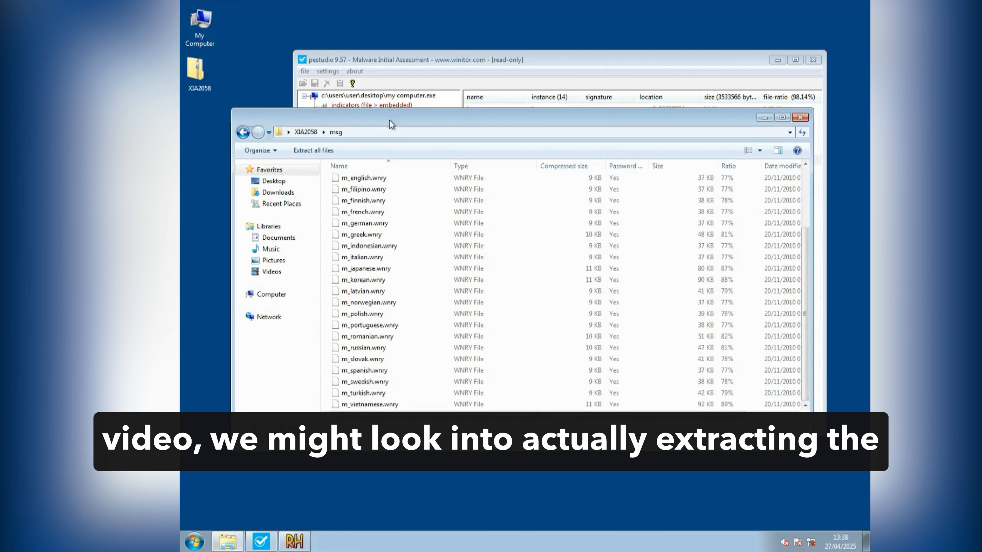
{"action": "scroll", "coordinate": [439, 199], "scroll_direction": "up", "scroll_amount": 3}
{"action": "left_click", "coordinate": [305, 131]}
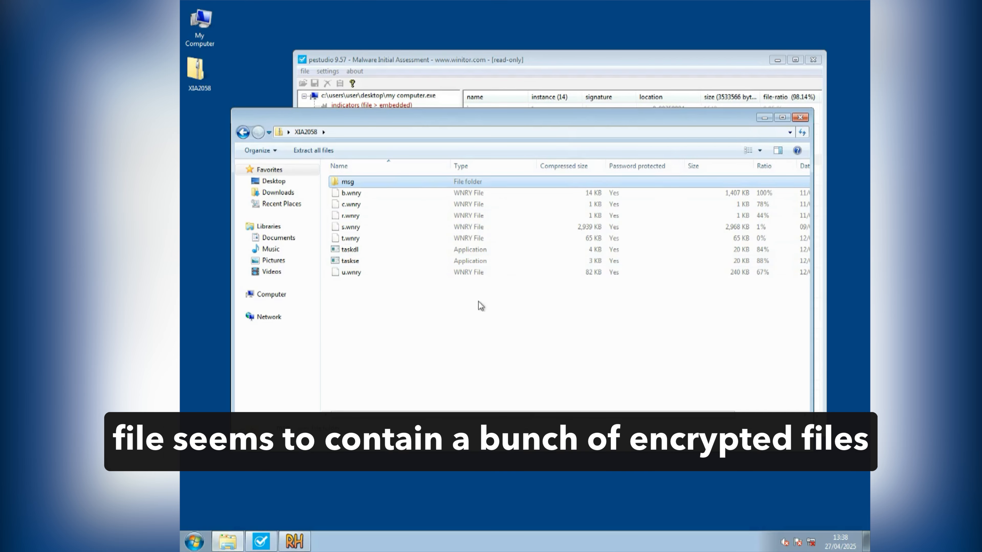
{"action": "left_click_drag", "start_coordinate": [479, 302], "coordinate": [441, 287]}
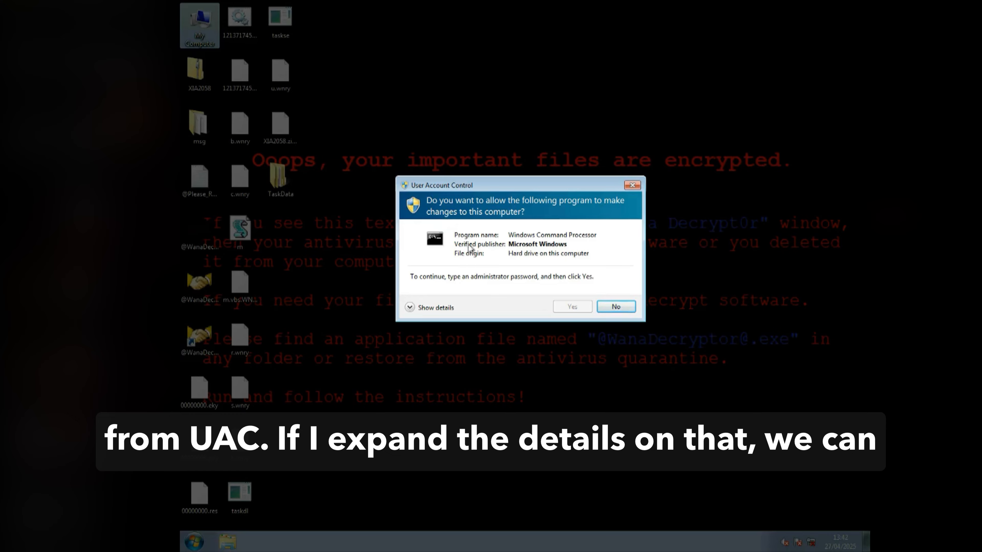
Step: Expand the User Account Control details for Windows Command Processor to read its command line, and deny the request
{"action": "left_click", "coordinate": [435, 306]}
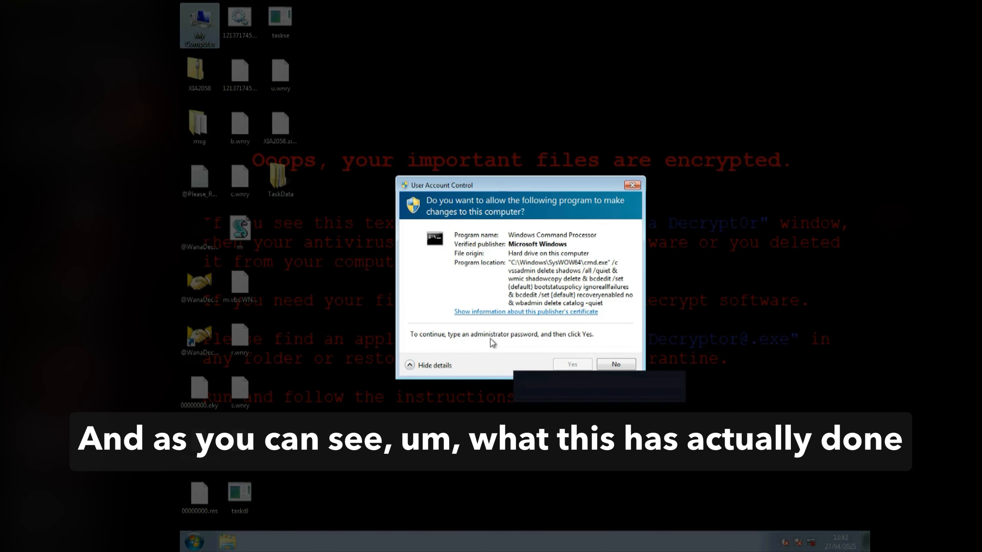
{"action": "left_click", "coordinate": [635, 365]}
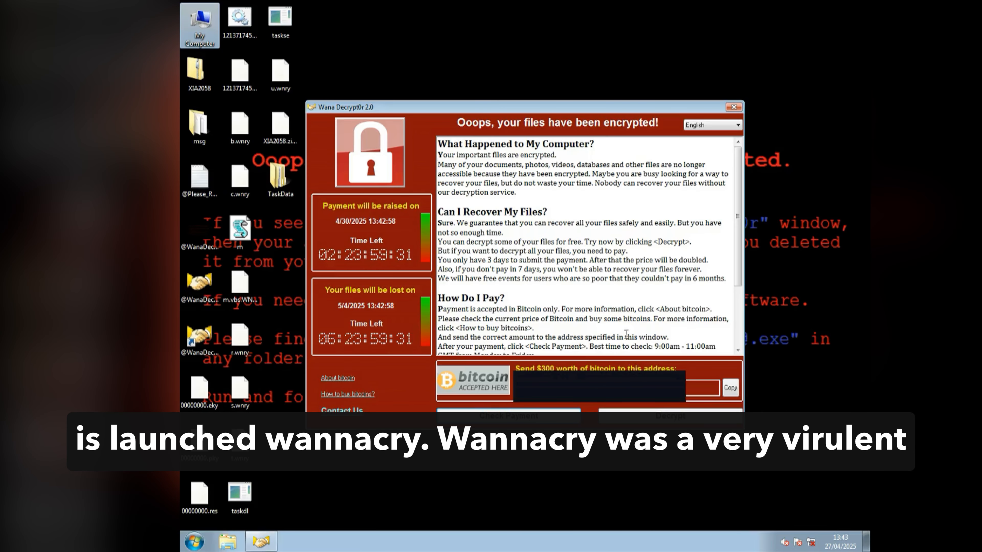
Step: Reposition the Wana Decrypt0r 2.0 window and select the msg folder on the desktop
{"action": "left_click_drag", "start_coordinate": [398, 109], "coordinate": [407, 101]}
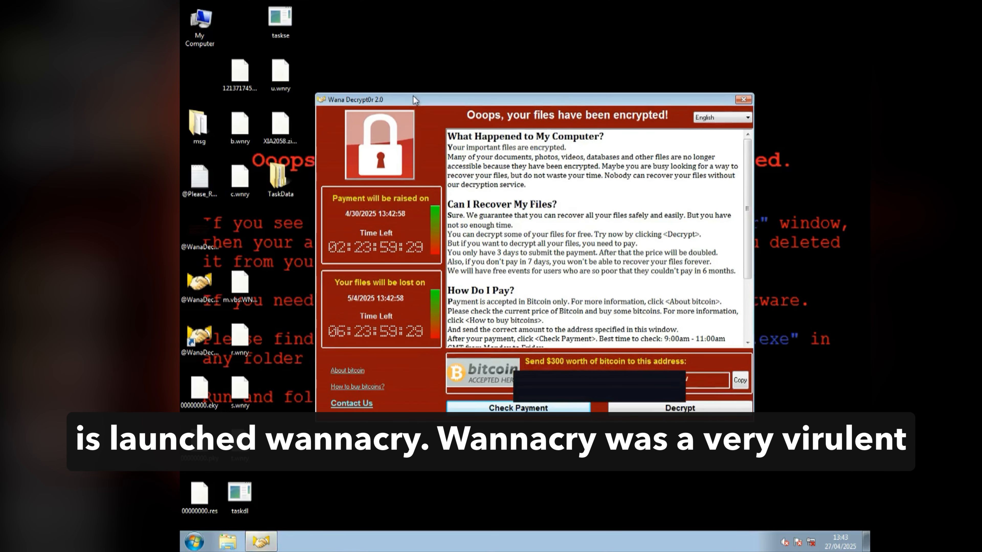
{"action": "left_click", "coordinate": [186, 140]}
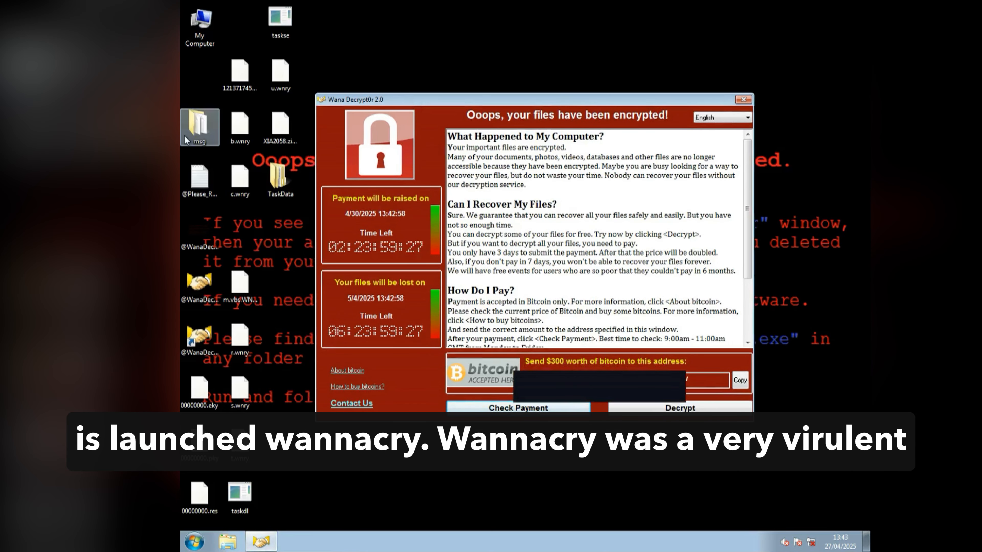